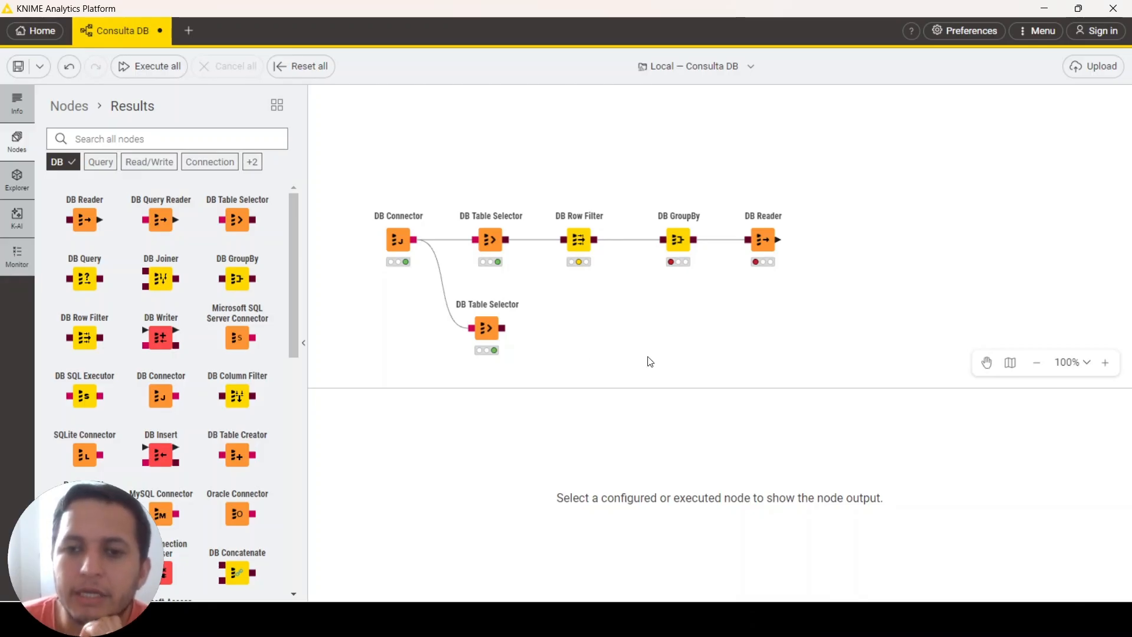
Execute the DB Reader node and display its output table
left_click(763, 239)
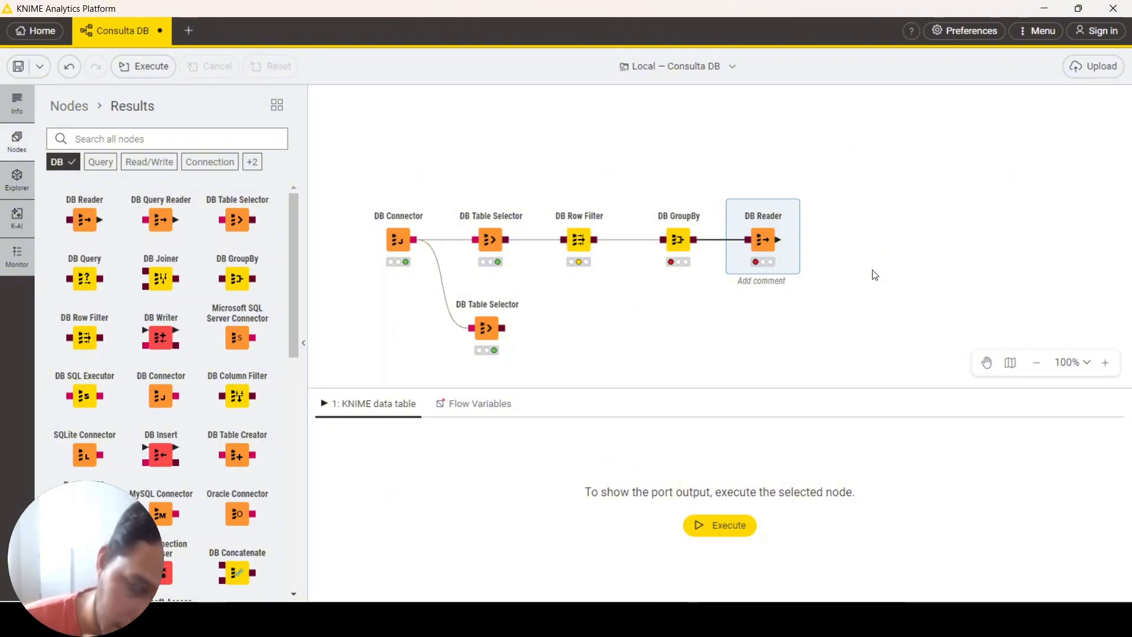
key("F7")
left_click(867, 290)
left_click(763, 243)
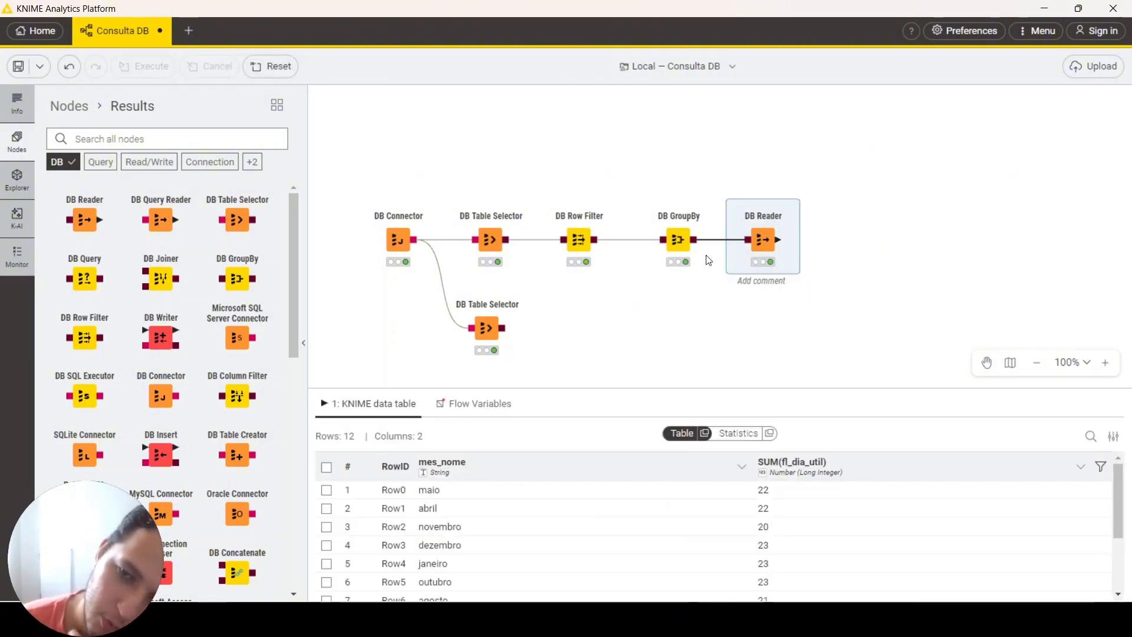
Add dt to the group columns of the DB GroupBy node and apply the settings, accepting the node reset
double_click(680, 240)
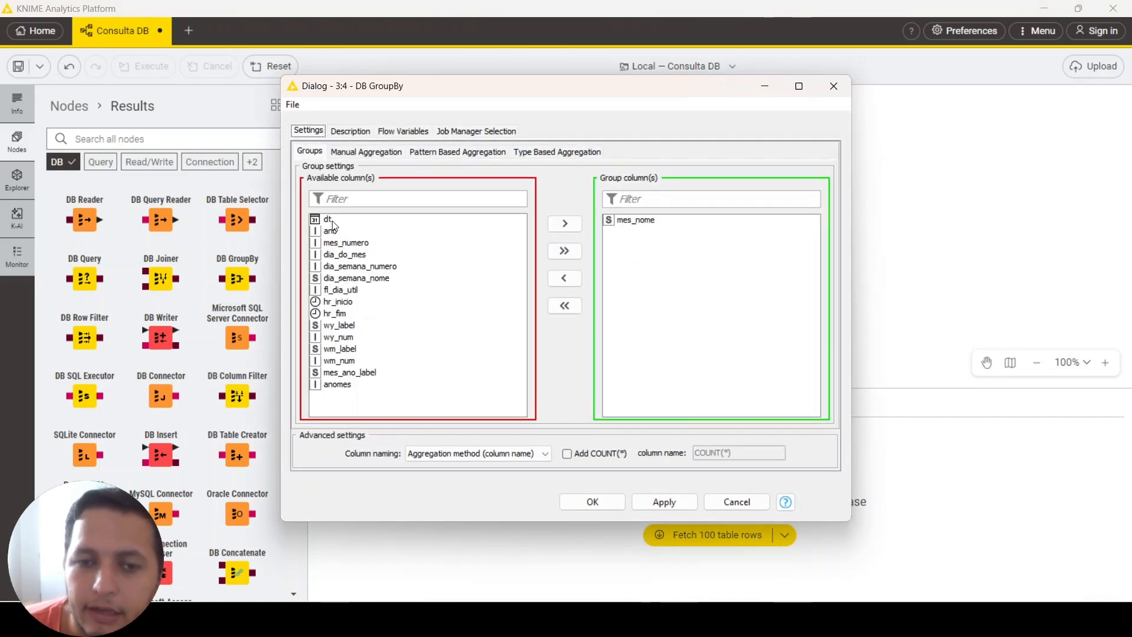
double_click(333, 221)
left_click(589, 501)
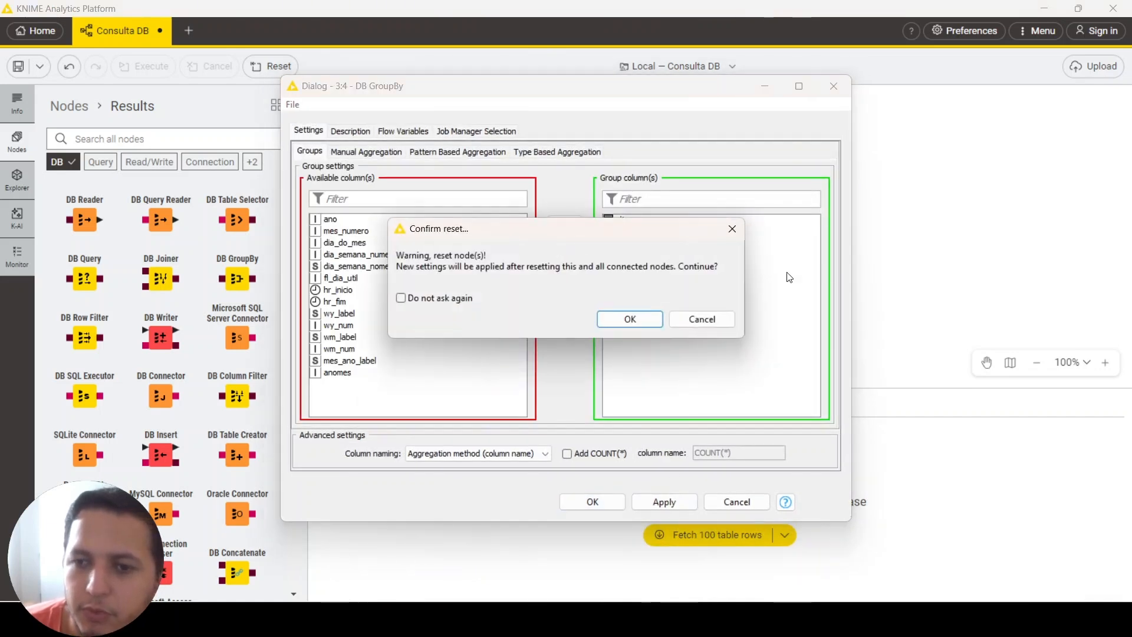
left_click(659, 321)
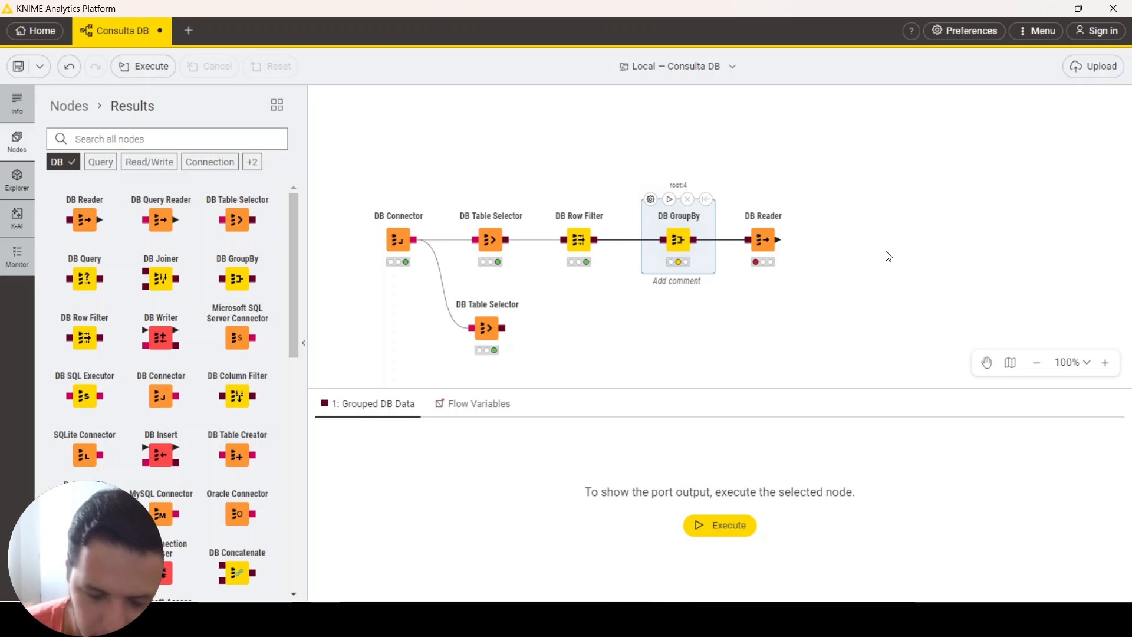
Execute the DB Reader again to load the data grouped by dt and mes_nome
left_click(752, 245)
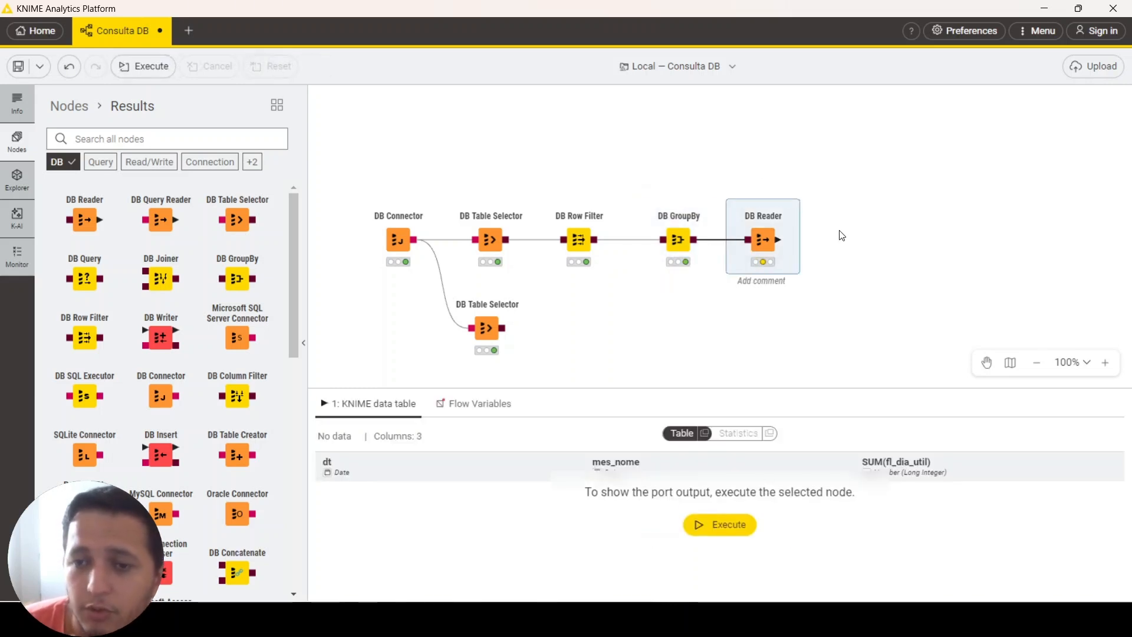
key("F7")
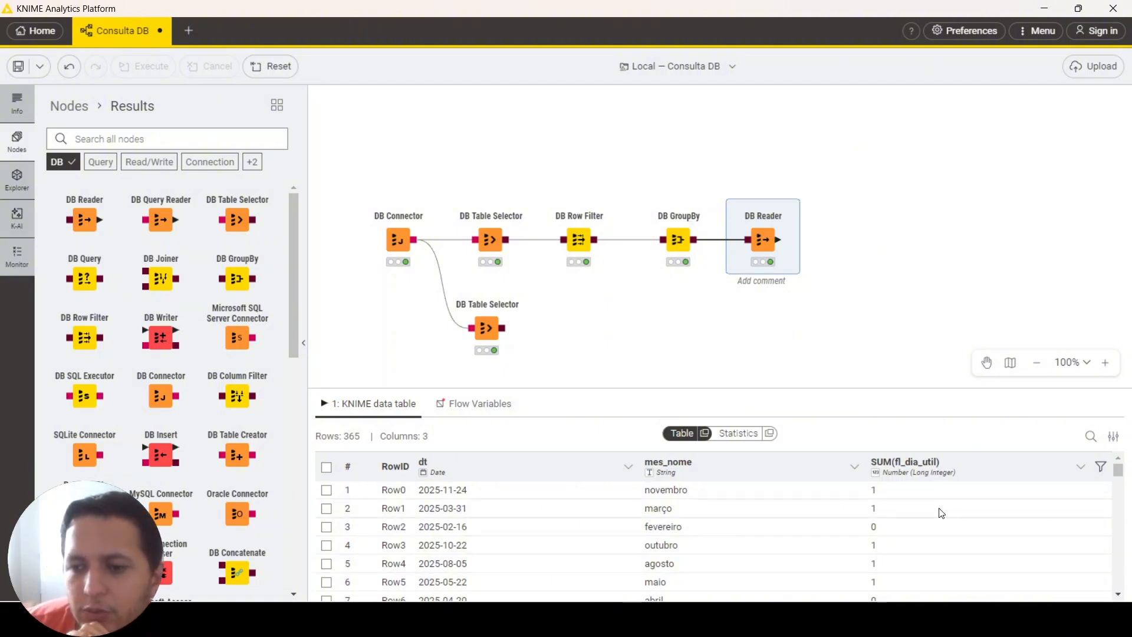
left_click(598, 313)
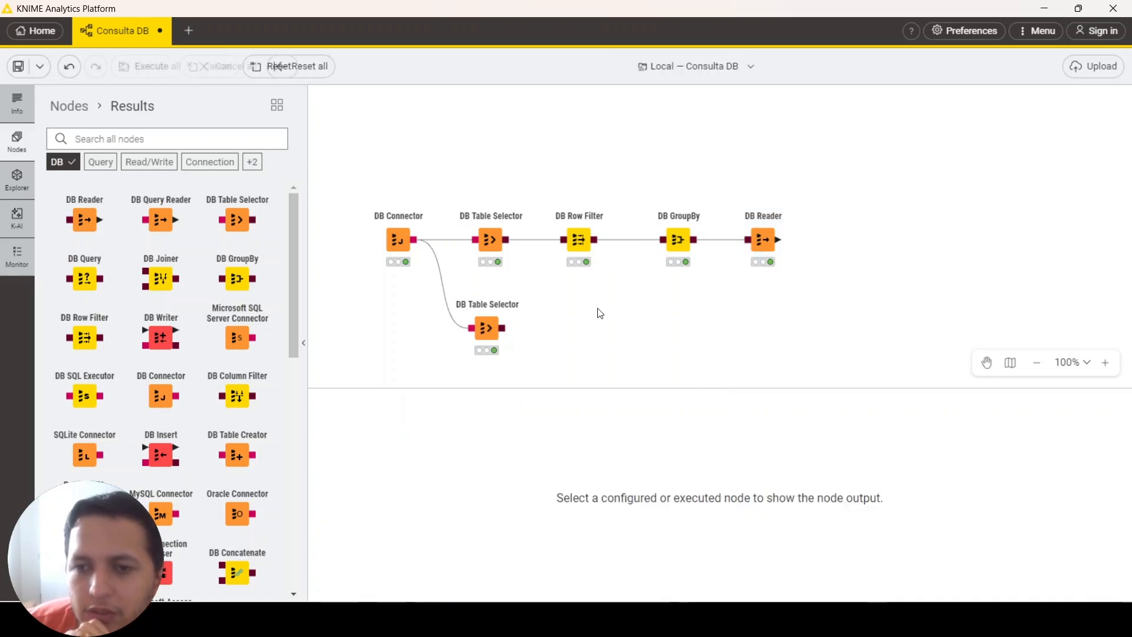
Move the DB Reader node farther from DB GroupBy and shift the lower DB Table Selector slightly
left_click(486, 341)
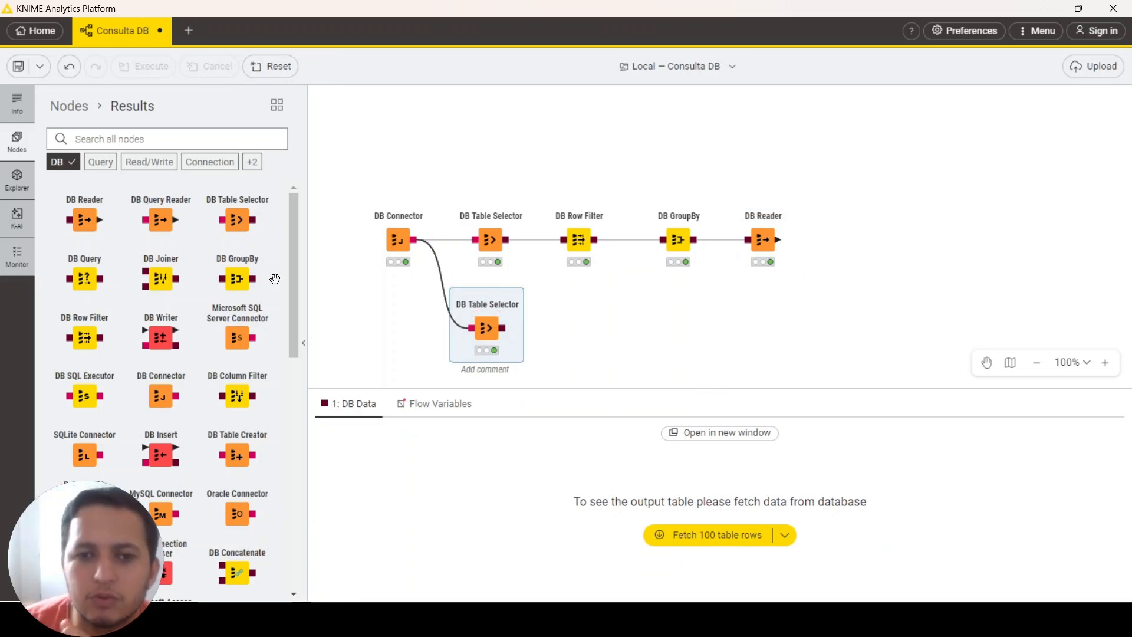
left_click(599, 295)
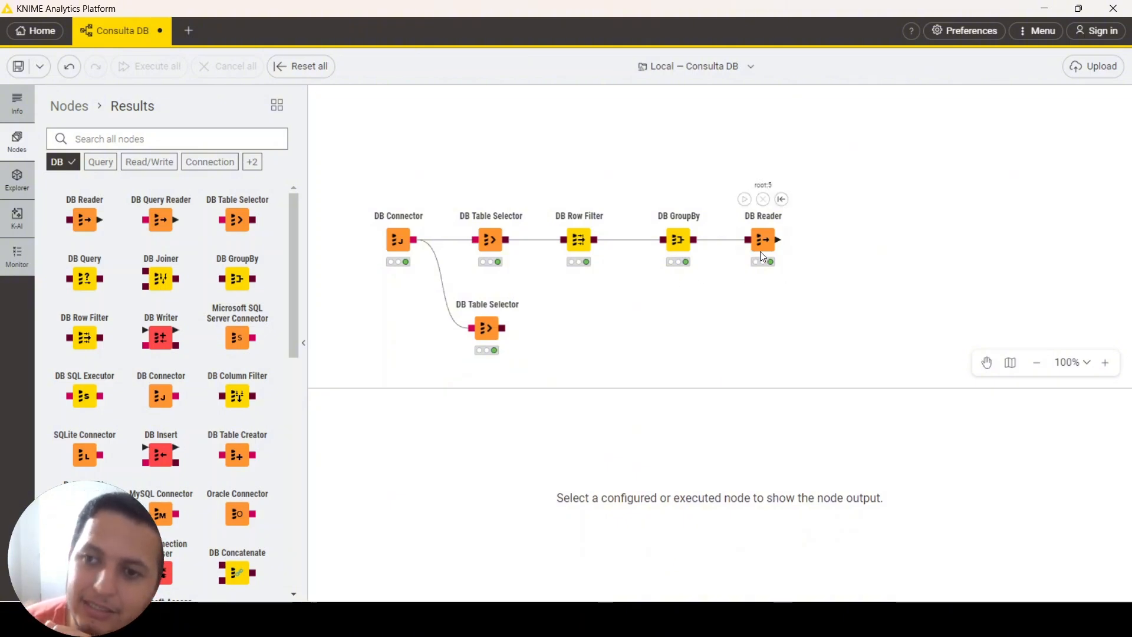
left_click_drag(759, 251, 812, 248)
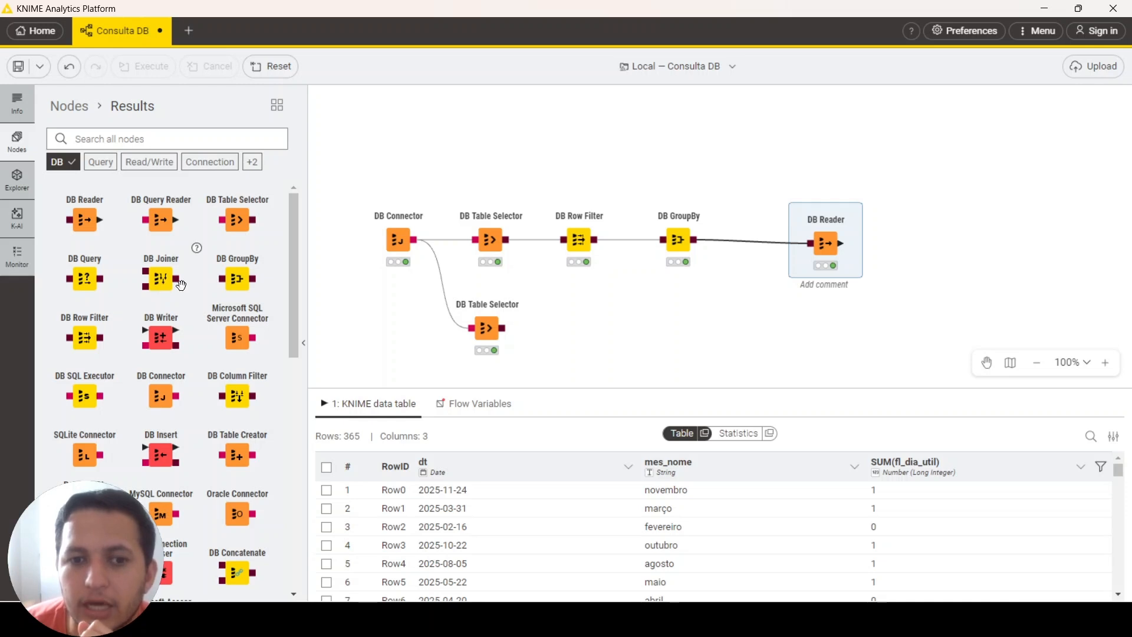
left_click_drag(501, 334, 509, 333)
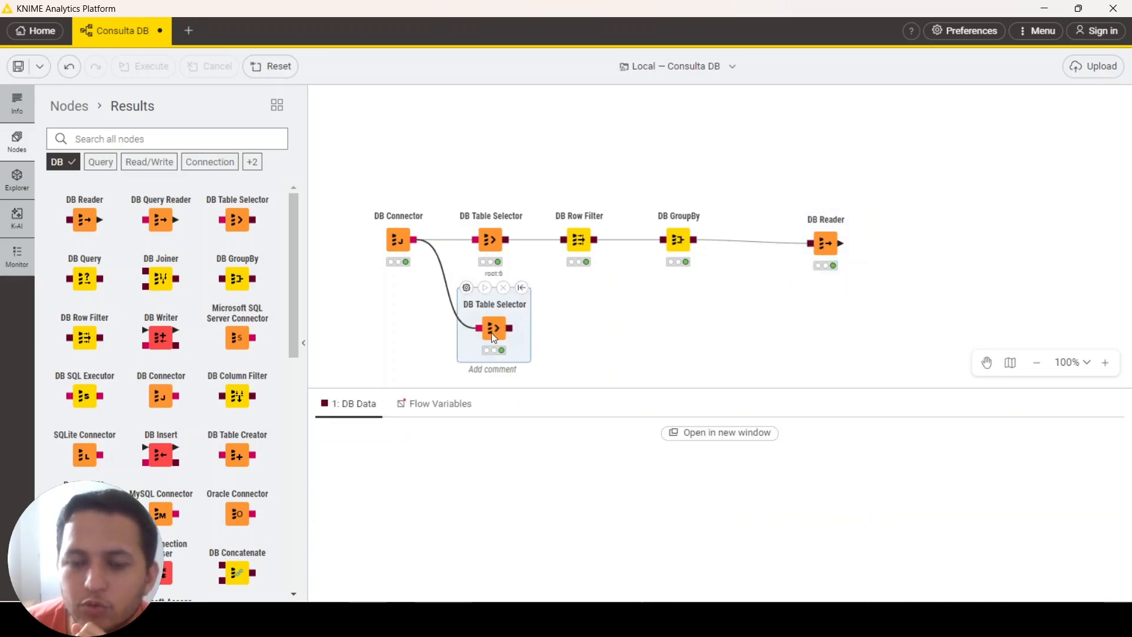
left_click(690, 323)
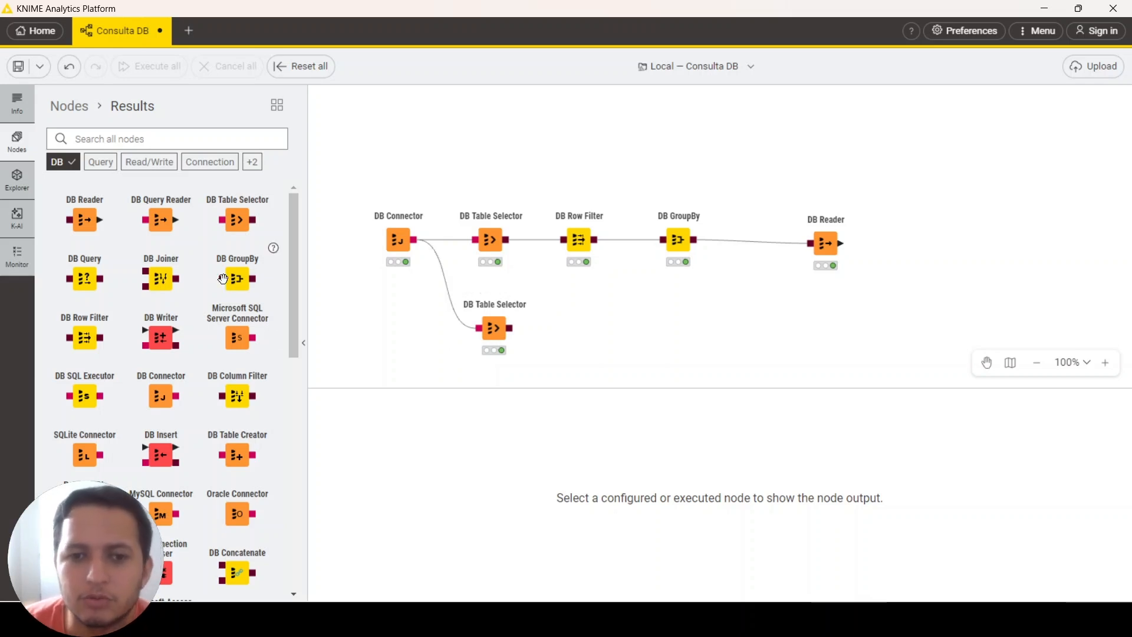
Add a DB Column Filter node beside the lower DB Table Selector and connect the selector's output to it
left_click_drag(84, 343, 150, 306)
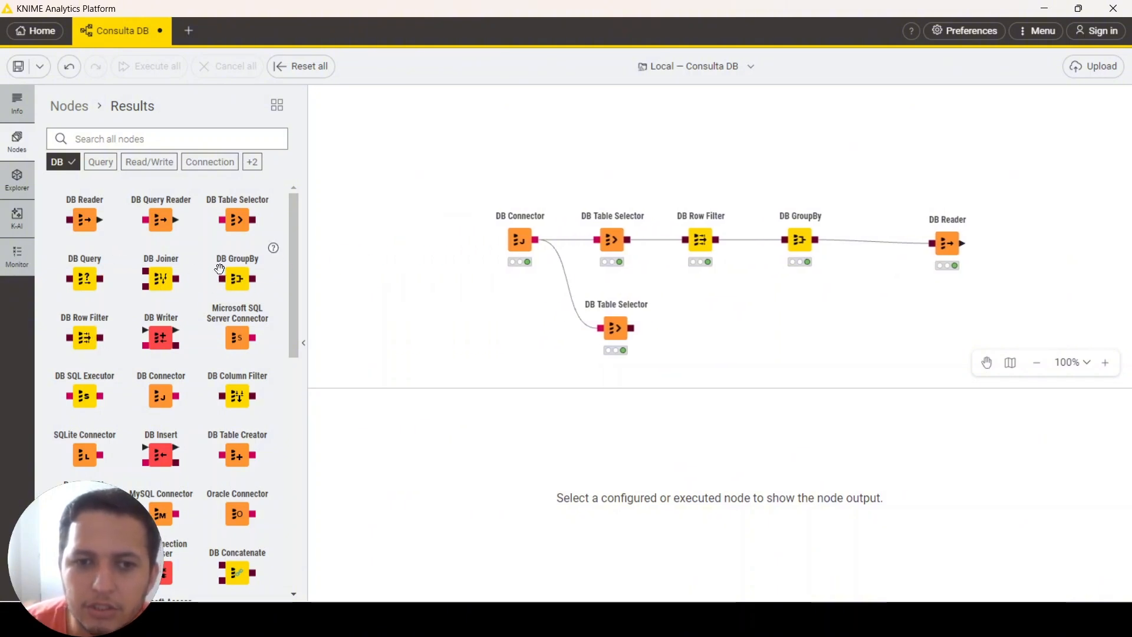
left_click(69, 166)
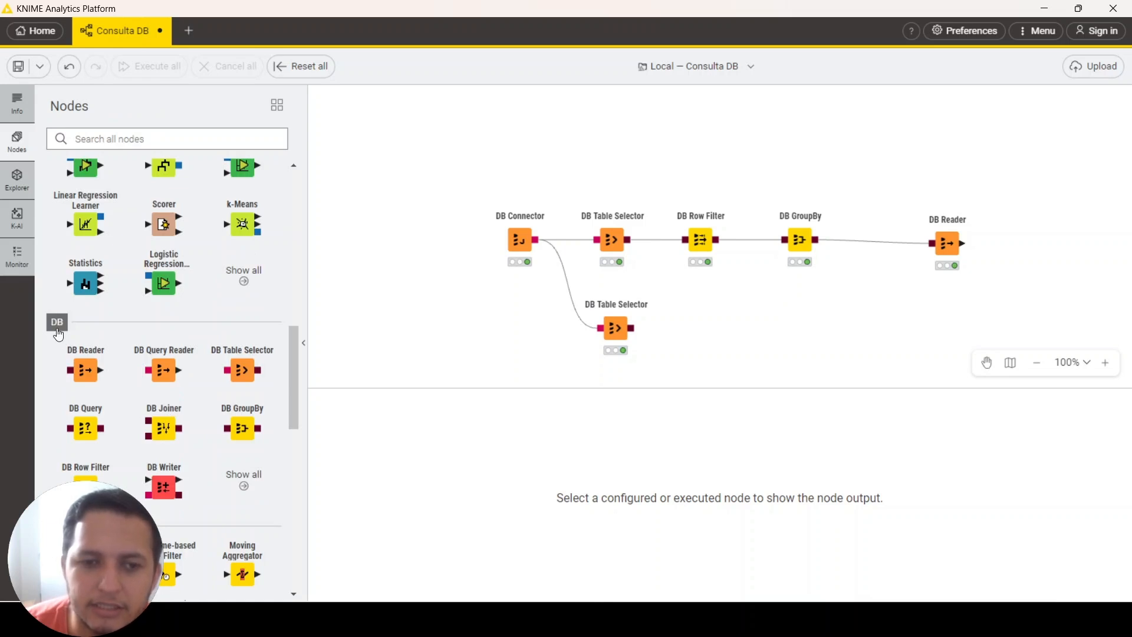
left_click(57, 330)
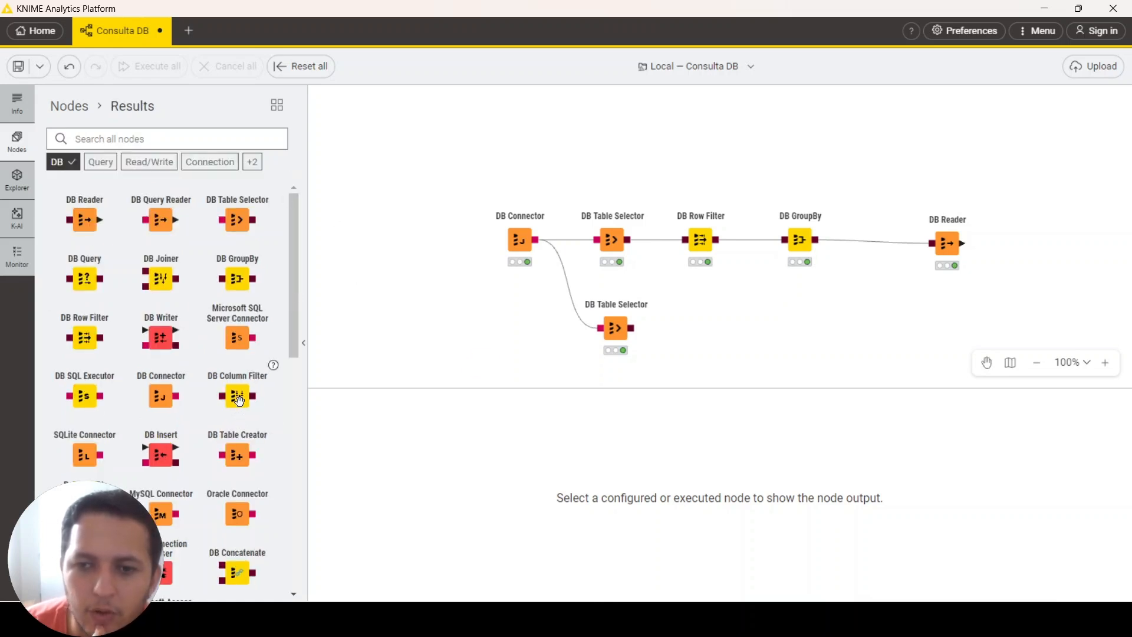
left_click_drag(717, 324, 630, 327)
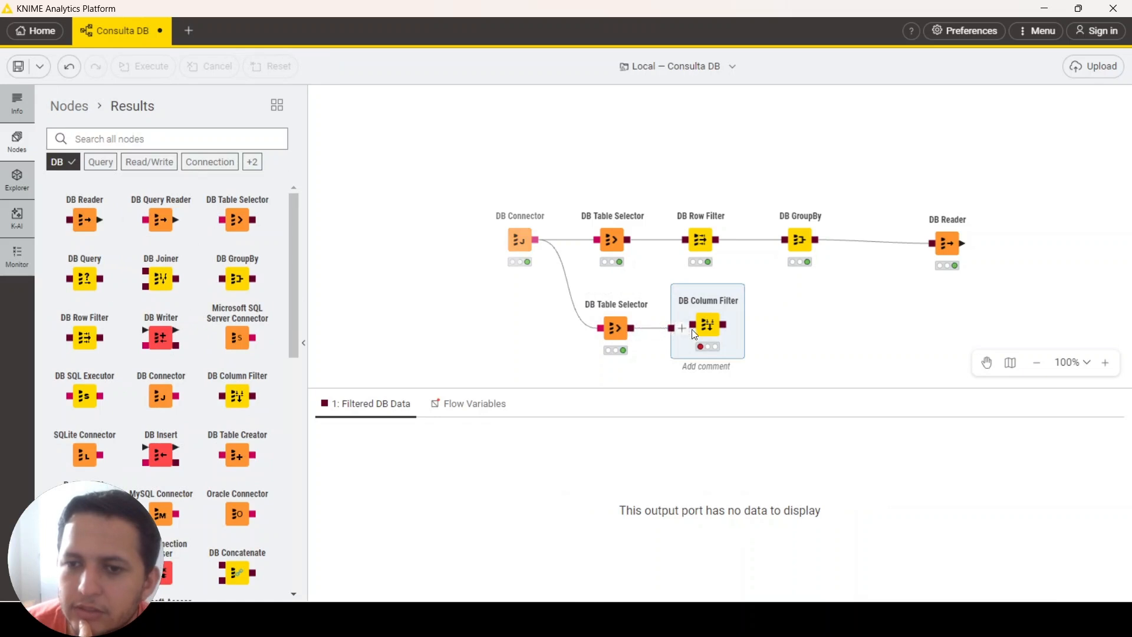
Exclude all columns in the DB Column Filter, then include cd_business_id and dt_next_status
double_click(710, 331)
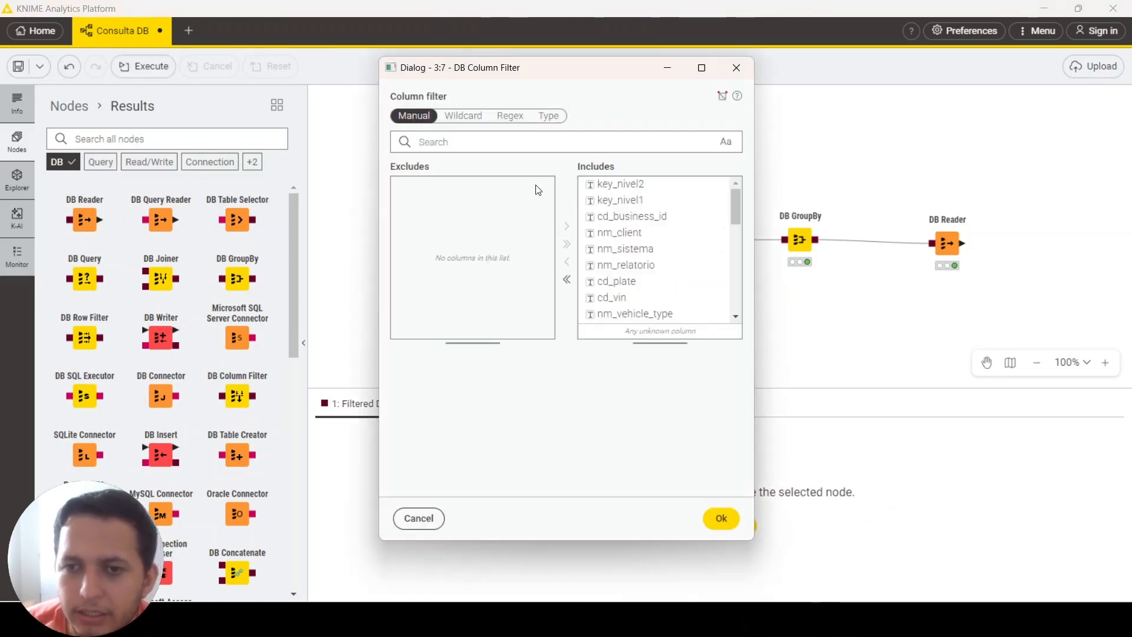
left_click(566, 279)
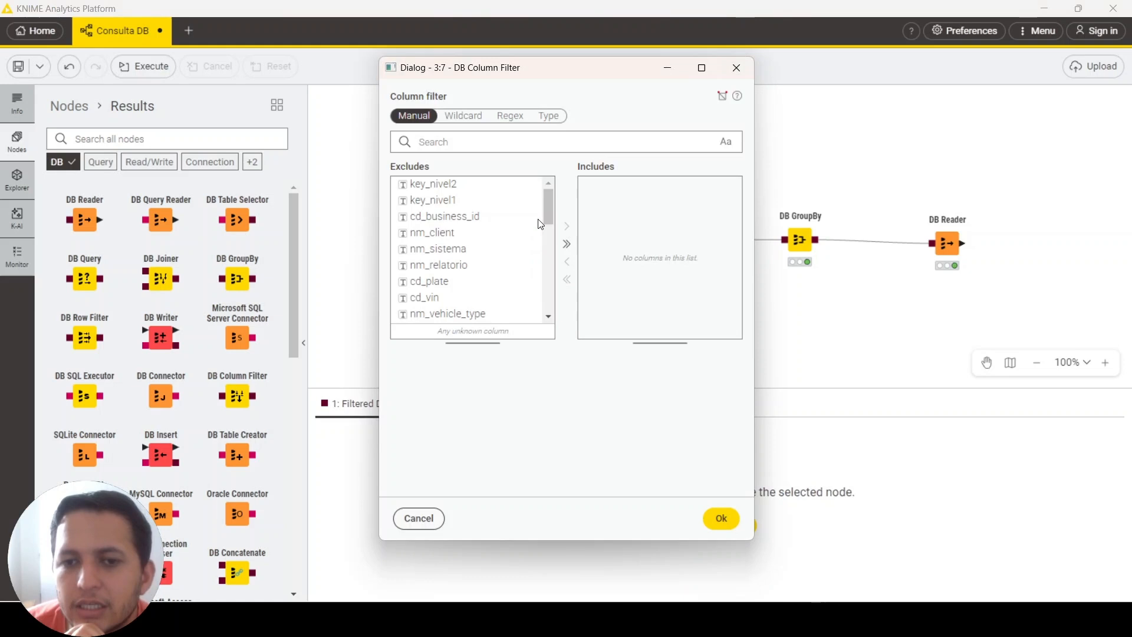
double_click(472, 217)
left_click_drag(549, 211, 546, 250)
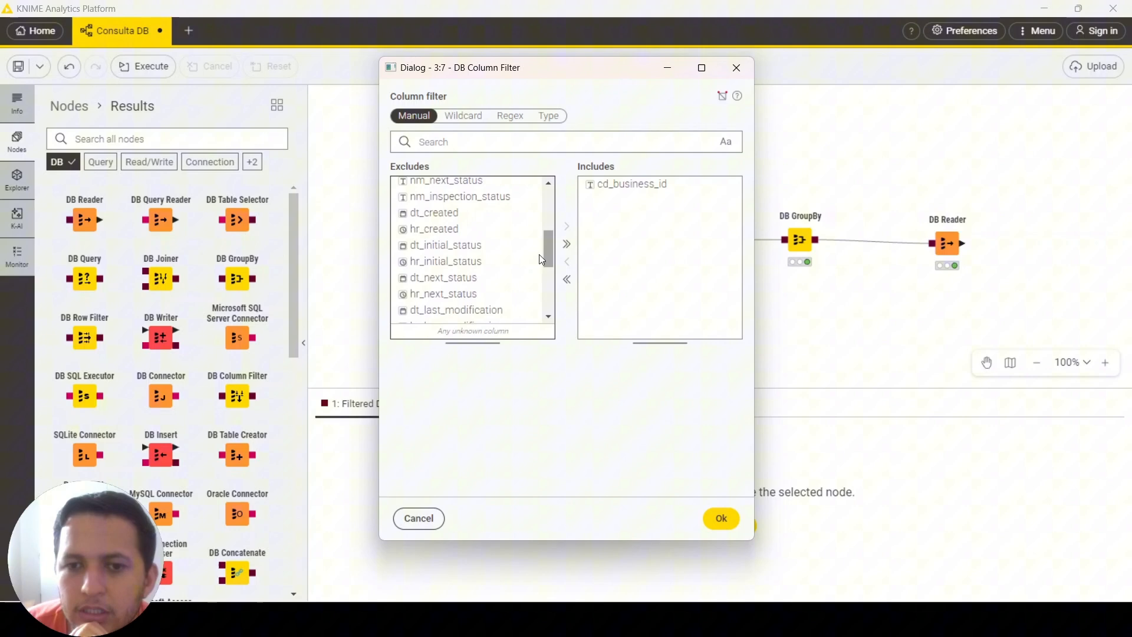
double_click(483, 285)
Add nm_next_status to the included columns and apply the column filter
scroll(542, 282, "down", 2)
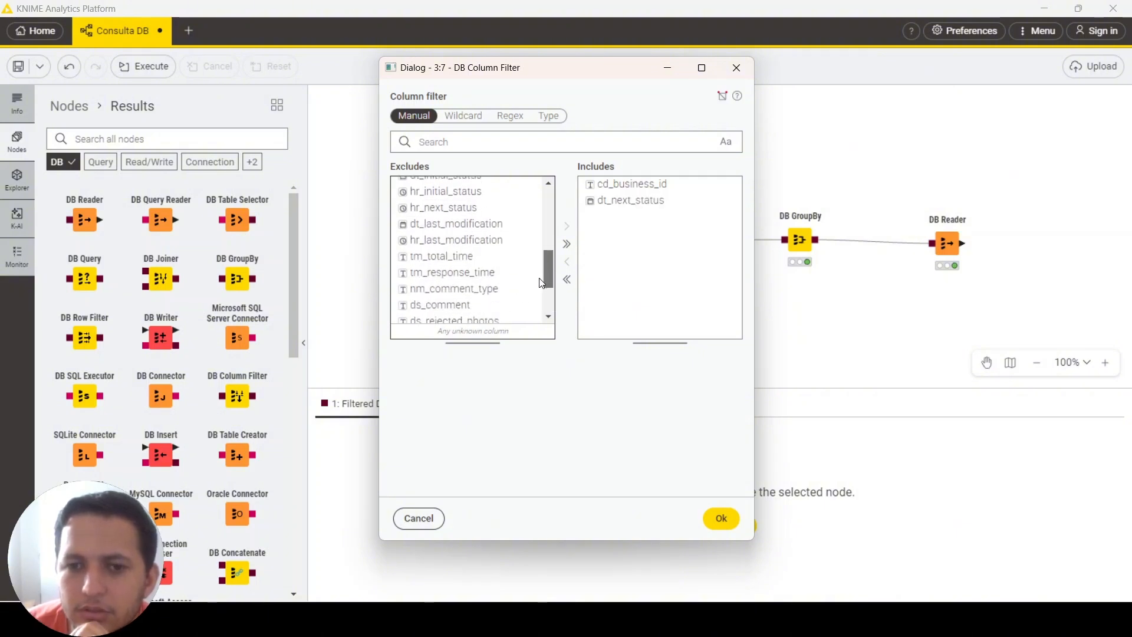
scroll(541, 283, "down", 1)
scroll(539, 292, "down", 2)
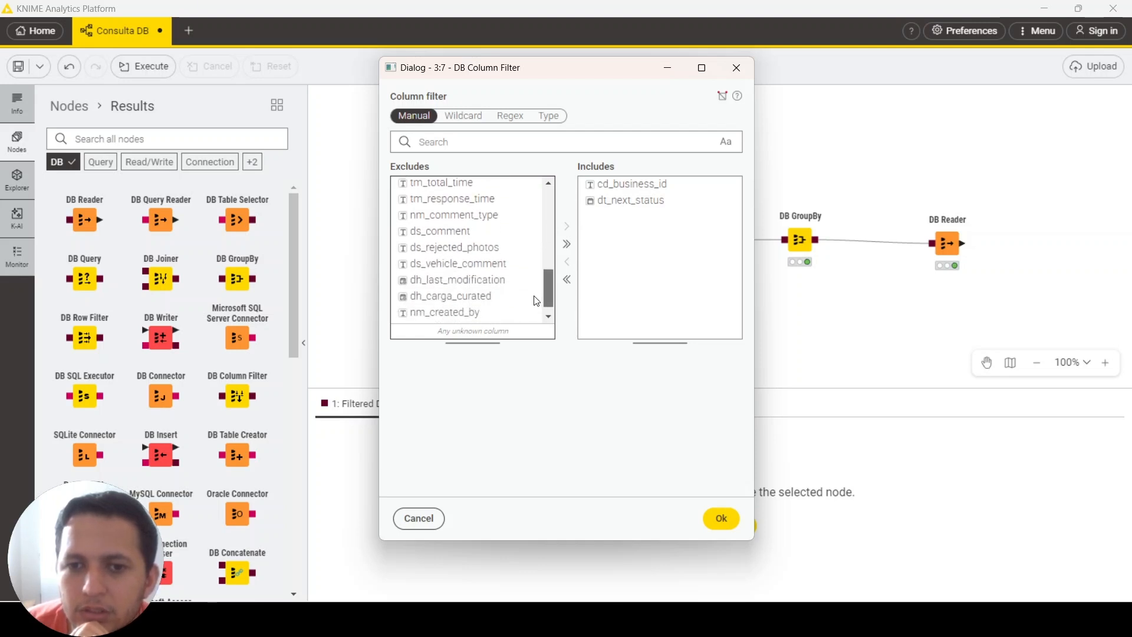
scroll(536, 303, "down", 2)
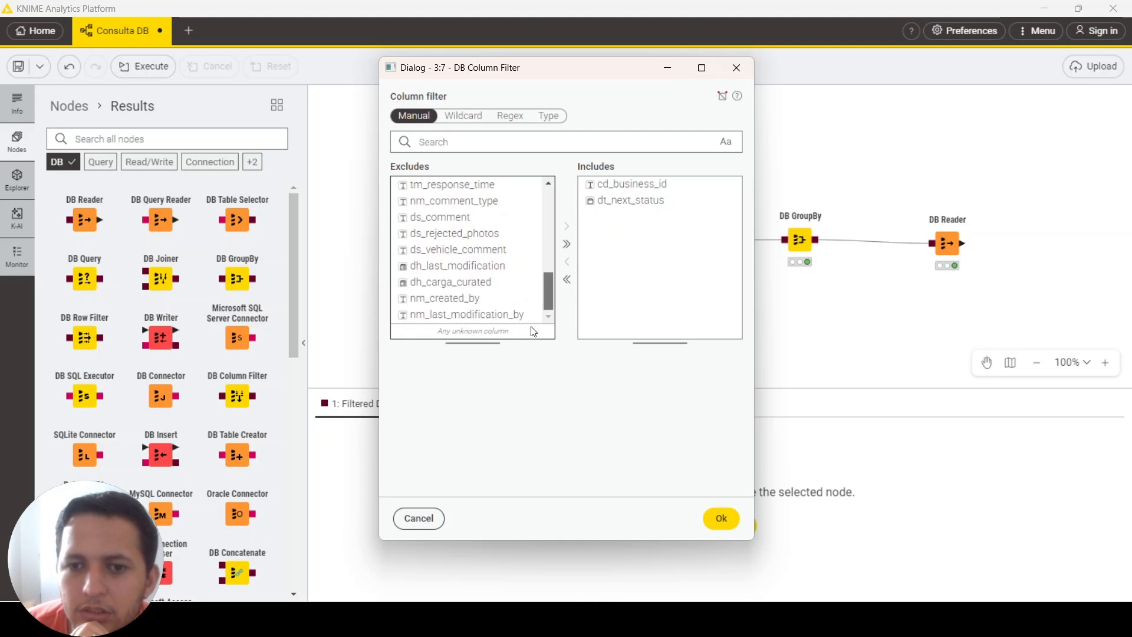
scroll(531, 295, "up", 4)
scroll(532, 279, "up", 10)
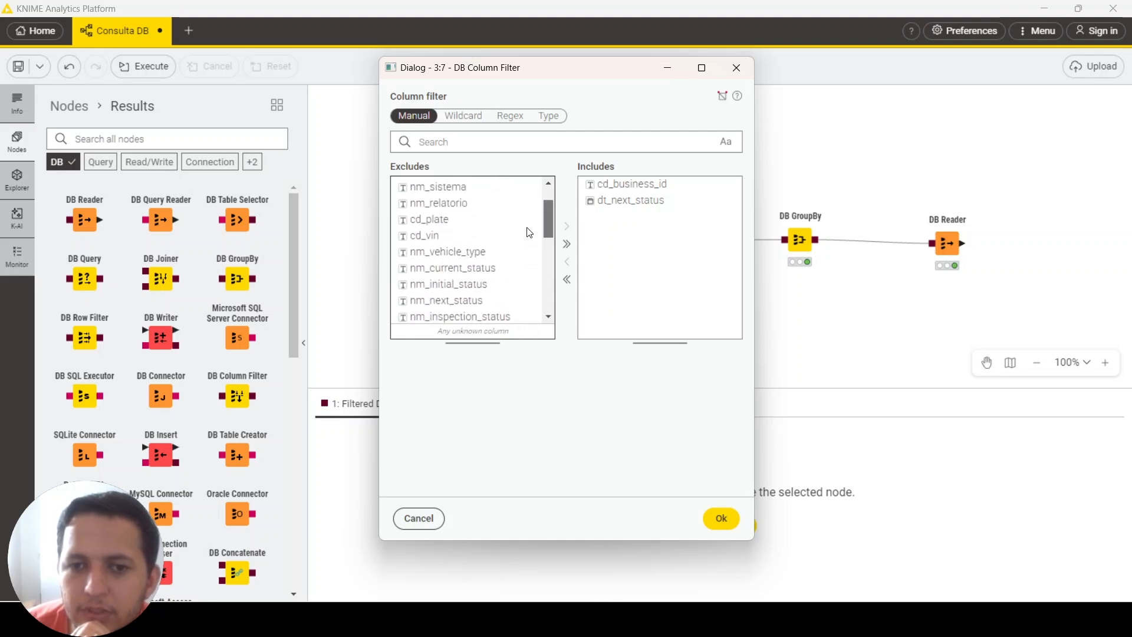
scroll(529, 236, "down", 3)
left_click(478, 251)
double_click(479, 251)
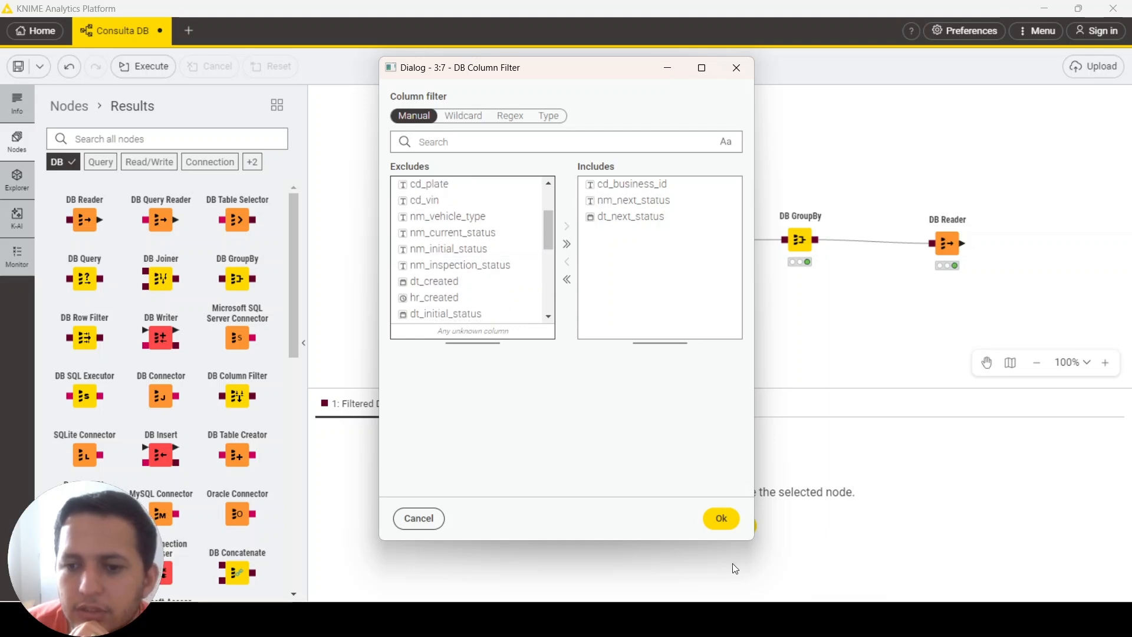
left_click(721, 518)
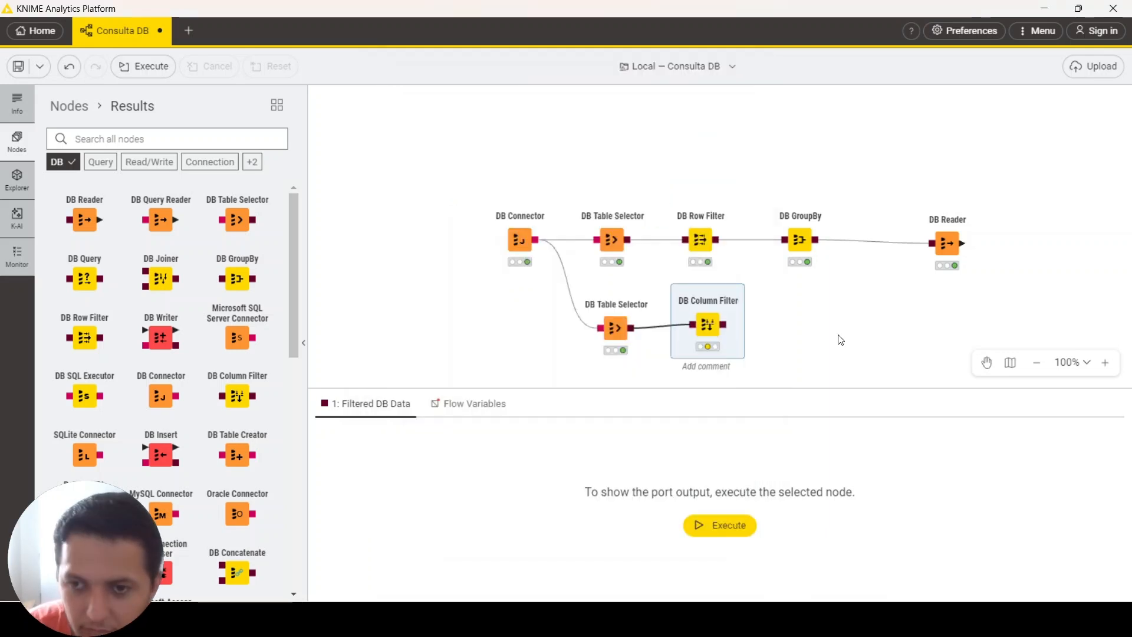
Execute the DB Column Filter, fetch 100 rows of its output, and align the node with the lower DB Table Selector
key("F7")
left_click(722, 535)
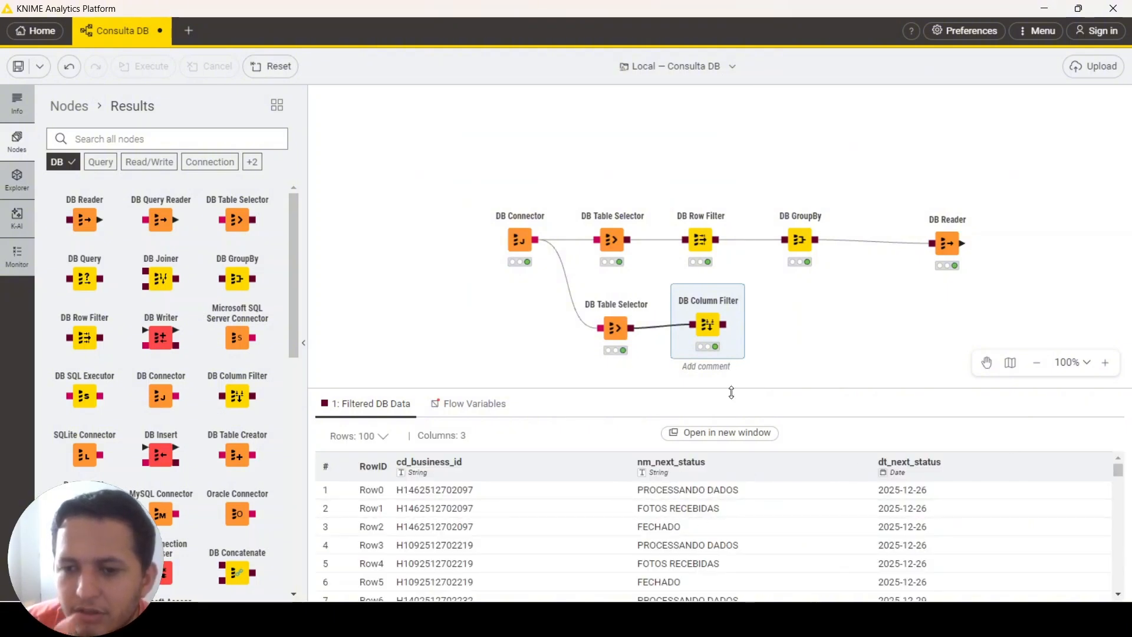
left_click_drag(710, 326, 703, 329)
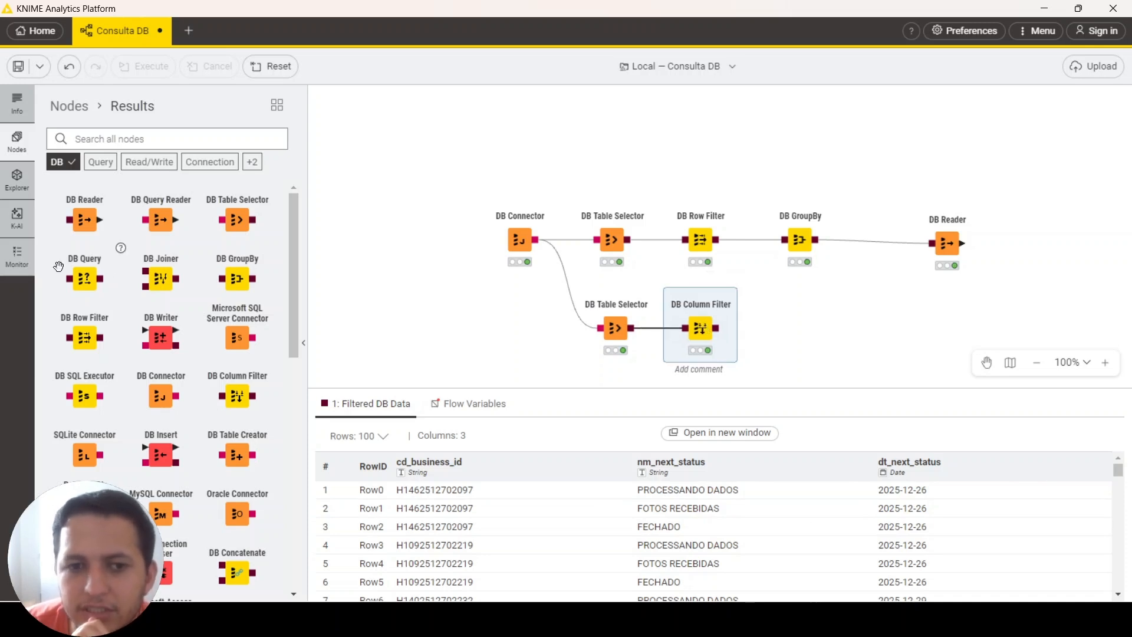
Add a DB Joiner node below DB GroupBy and fetch 100 rows of the grouped data for preview
left_click_drag(878, 322, 806, 312)
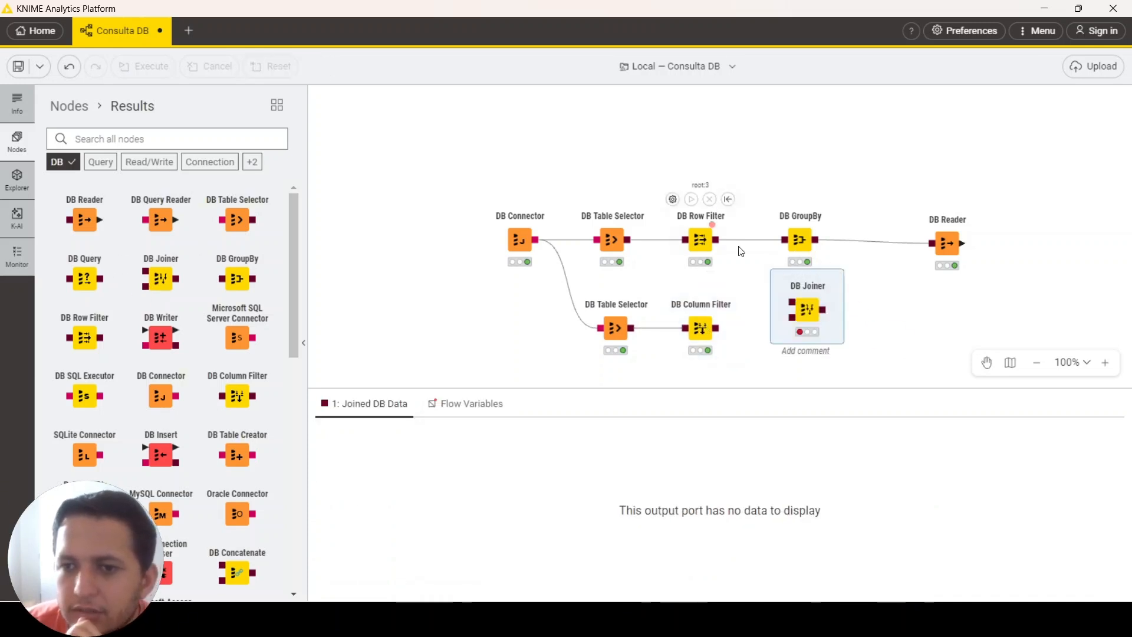
left_click(807, 239)
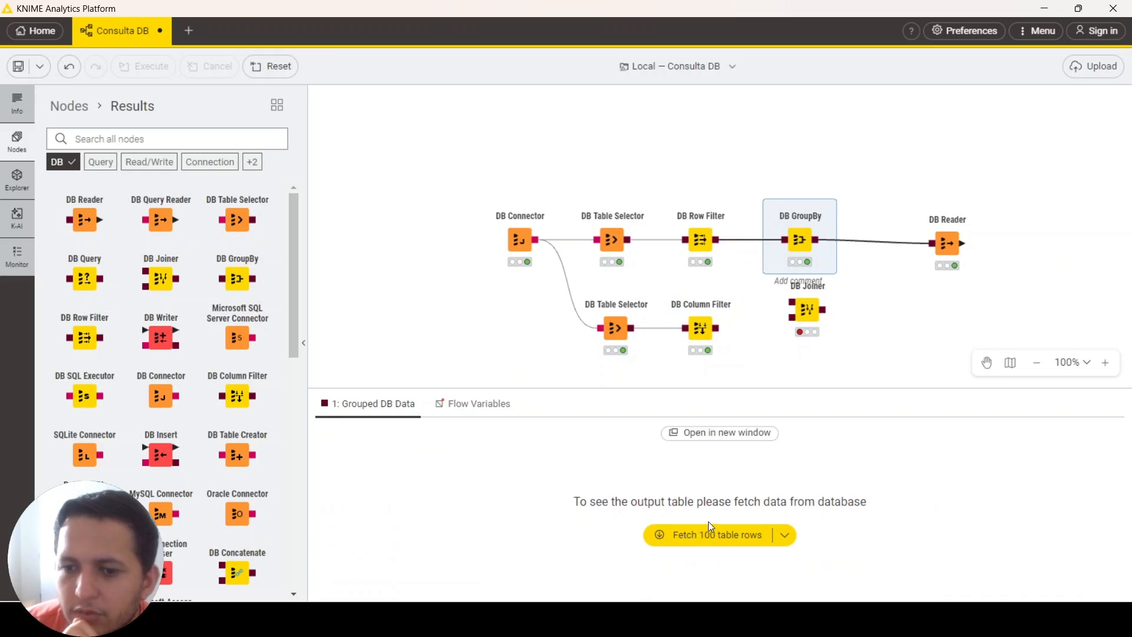
left_click(710, 531)
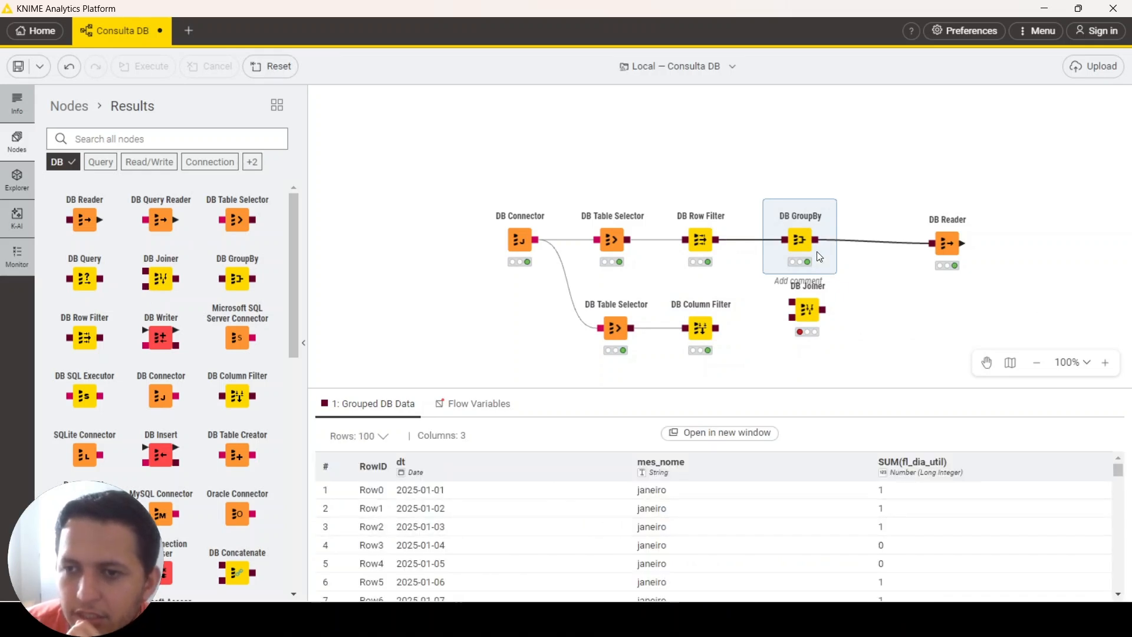
Move the DB Joiner clear of DB GroupBy, connecting DB GroupBy to its first input and DB Column Filter to its second
left_click_drag(546, 294, 383, 272)
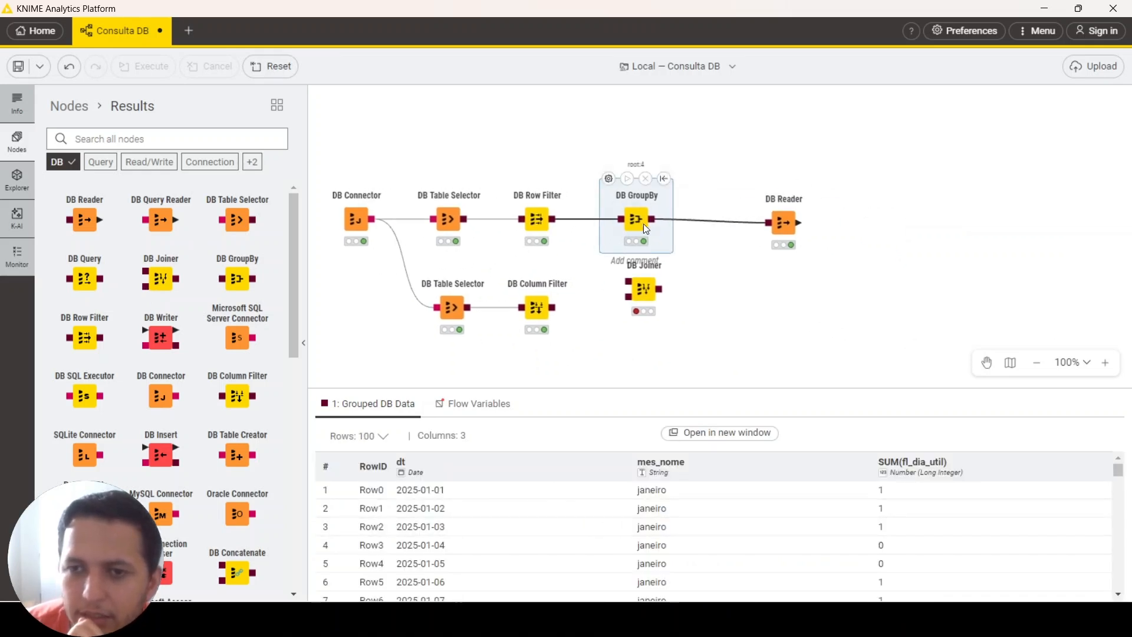
left_click_drag(644, 294, 711, 286)
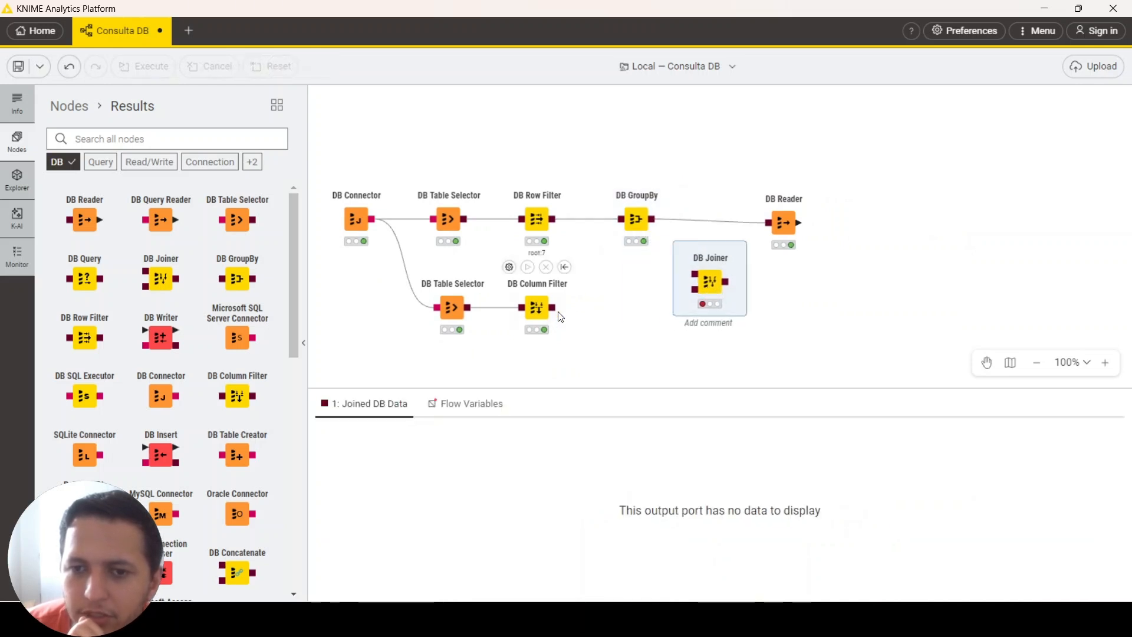
left_click_drag(559, 313, 713, 292)
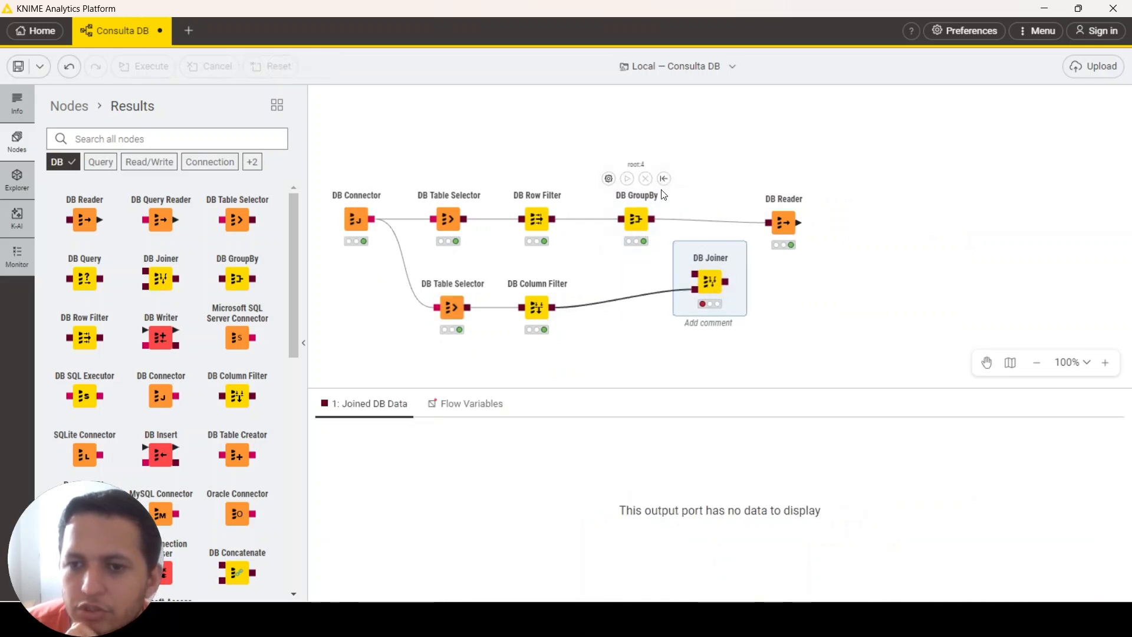
left_click_drag(653, 220, 696, 275)
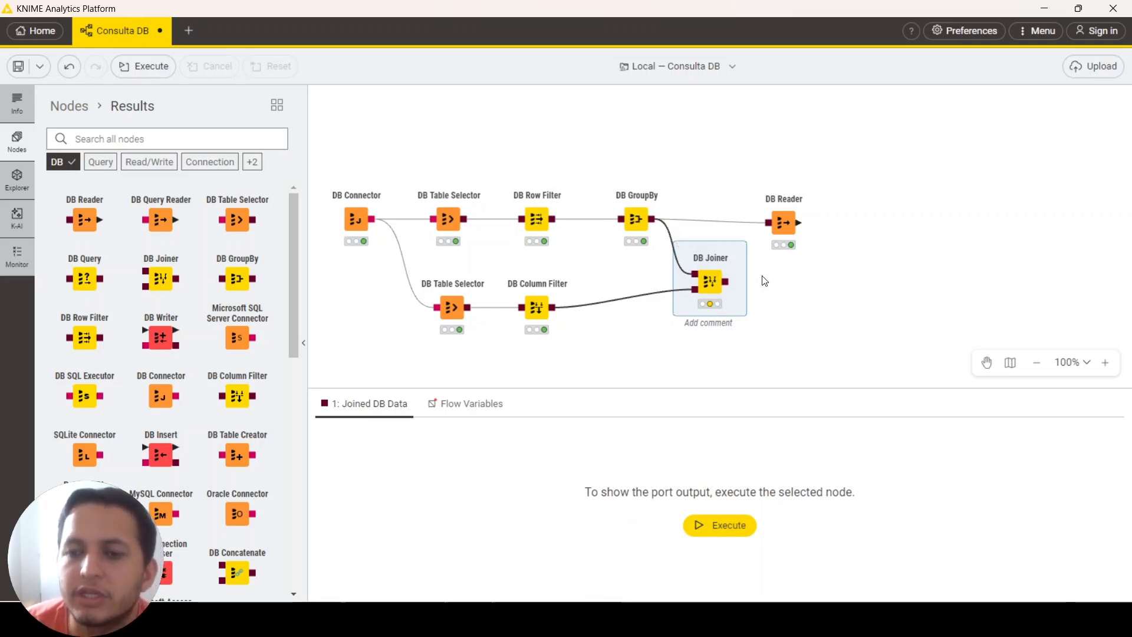
Set the DB Joiner's matching criterion to join dt from the left table with dt_next_status from the right table
double_click(709, 286)
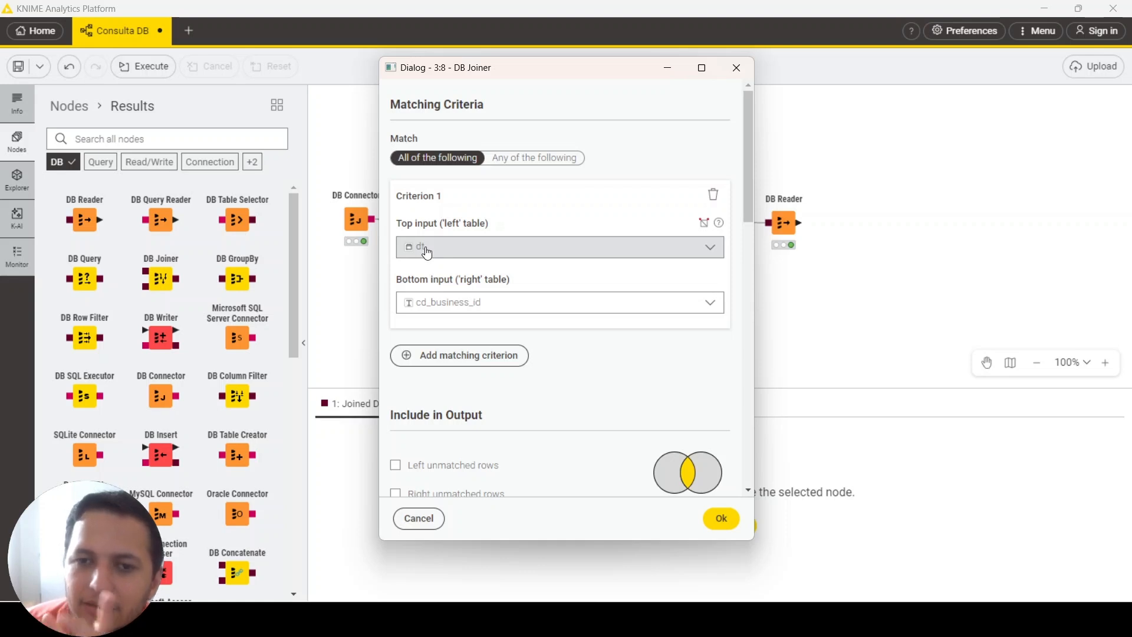
left_click(427, 252)
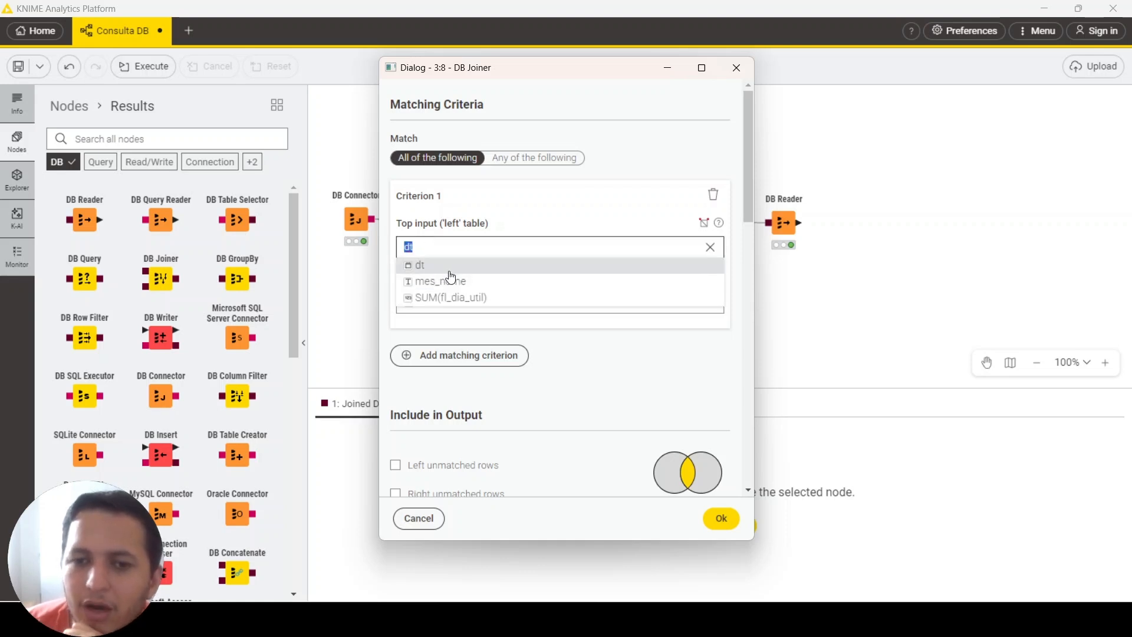
left_click(488, 266)
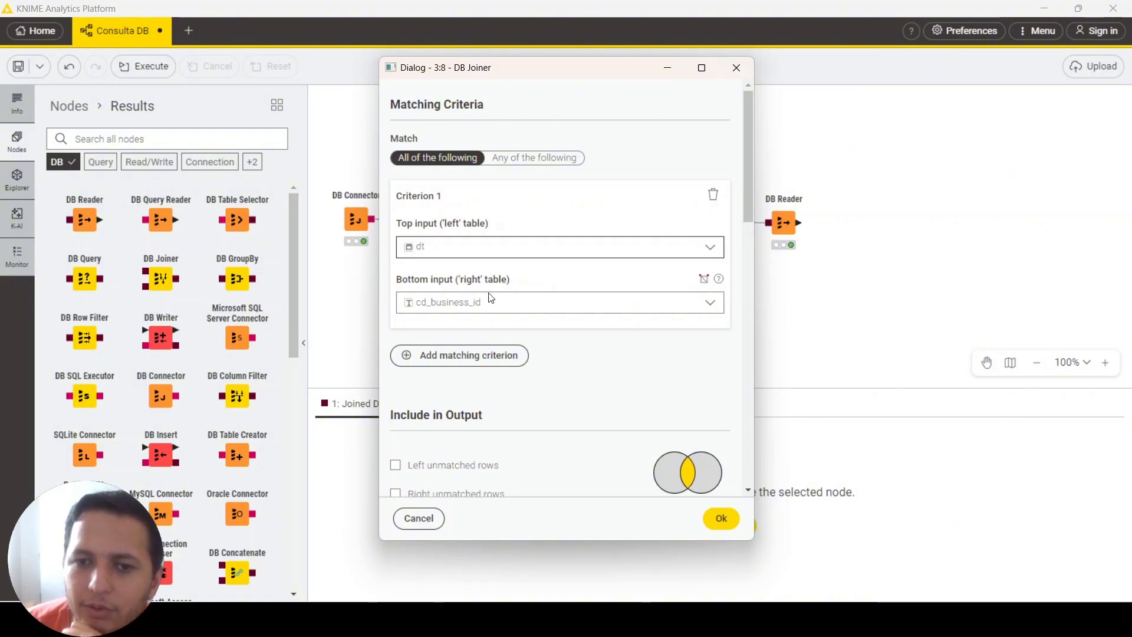
left_click(493, 306)
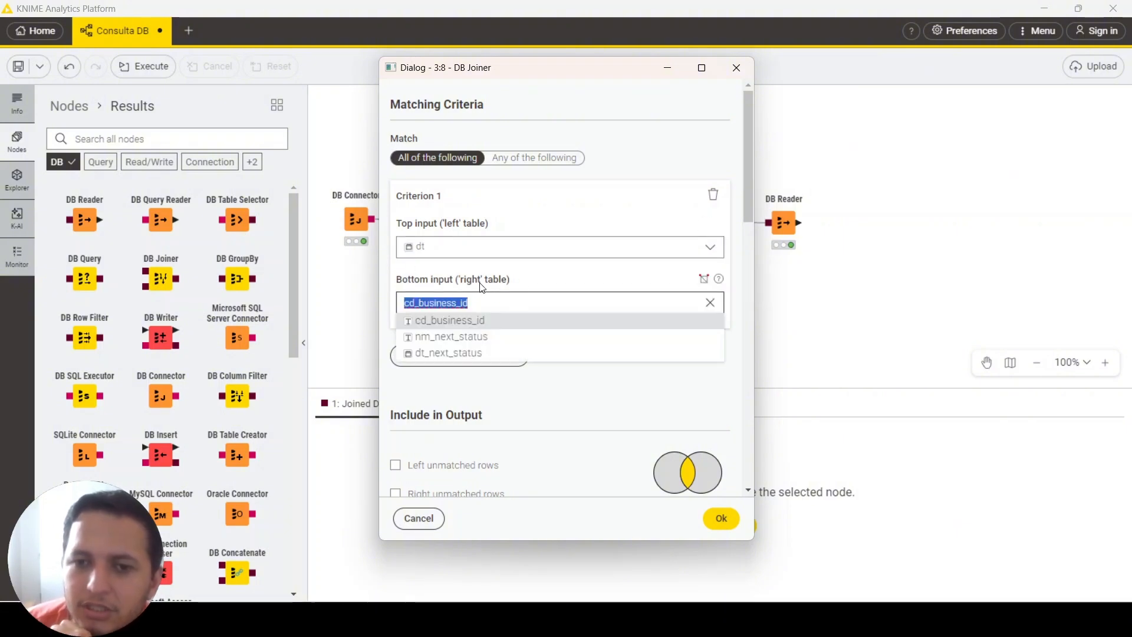
left_click(493, 354)
Include the right table's unmatched rows in the join output
scroll(581, 316, "down", 5)
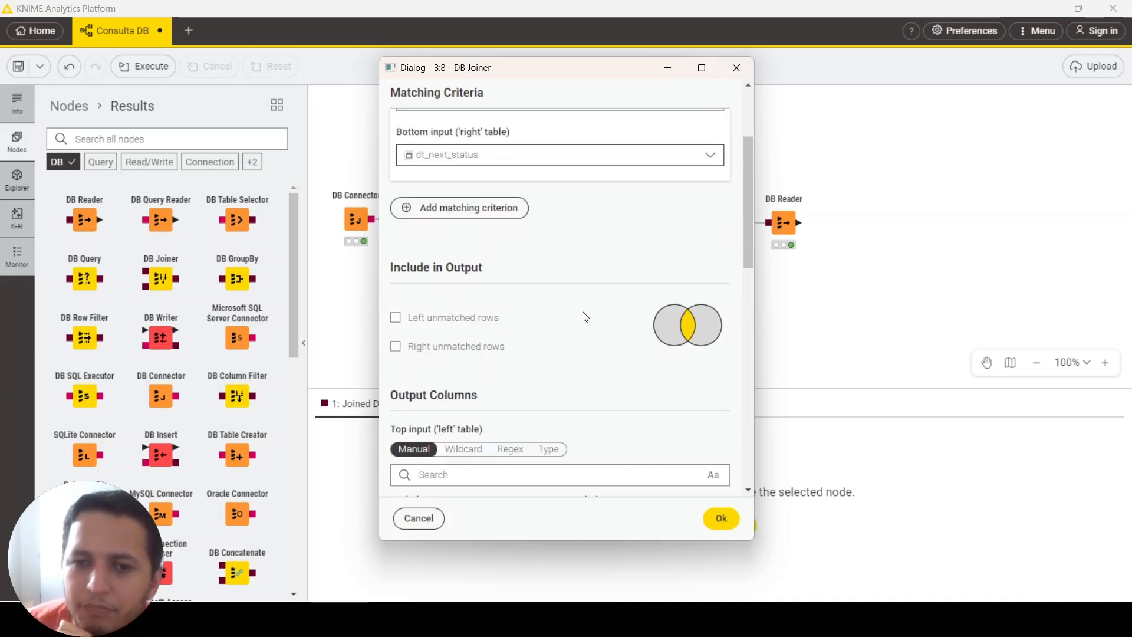
scroll(683, 240, "up", 3)
scroll(684, 240, "up", 1)
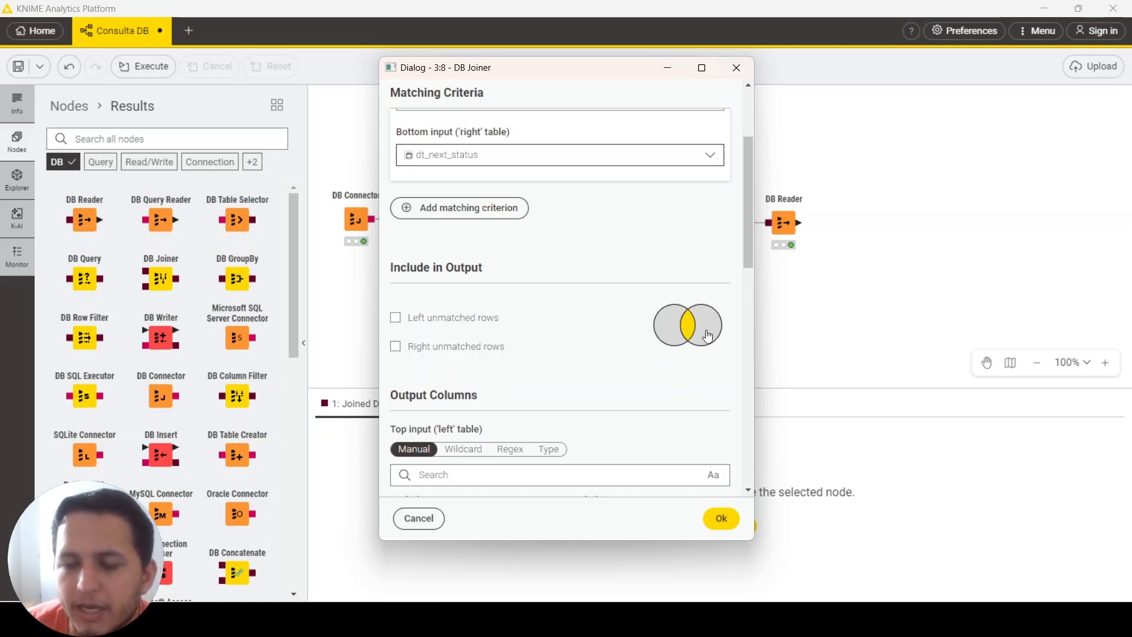
left_click_drag(598, 74, 390, 80)
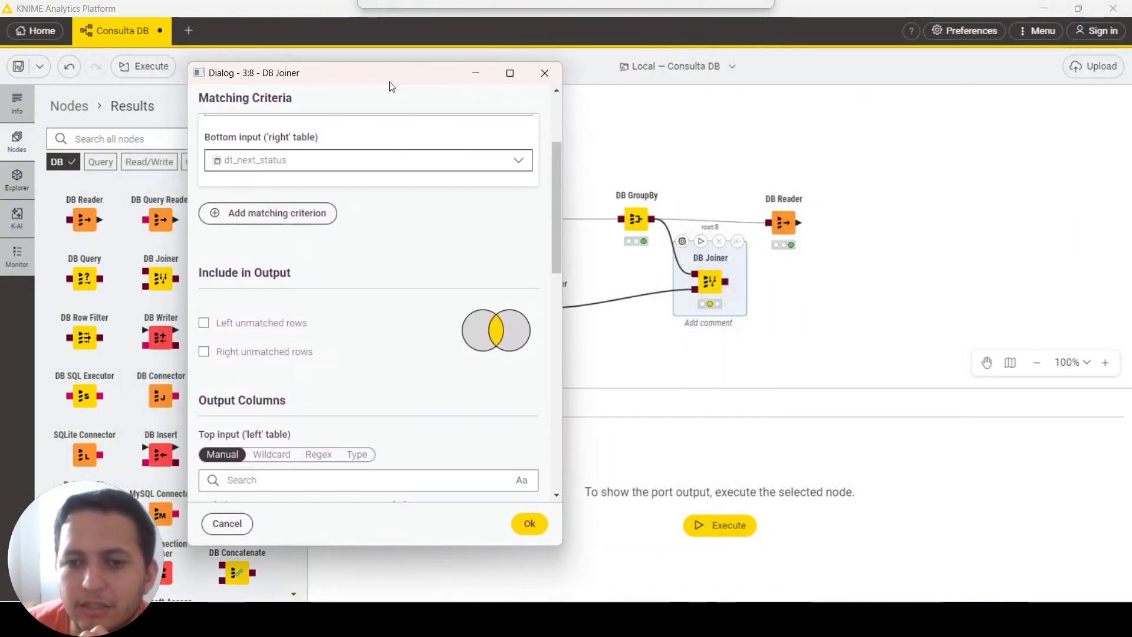
left_click(516, 334)
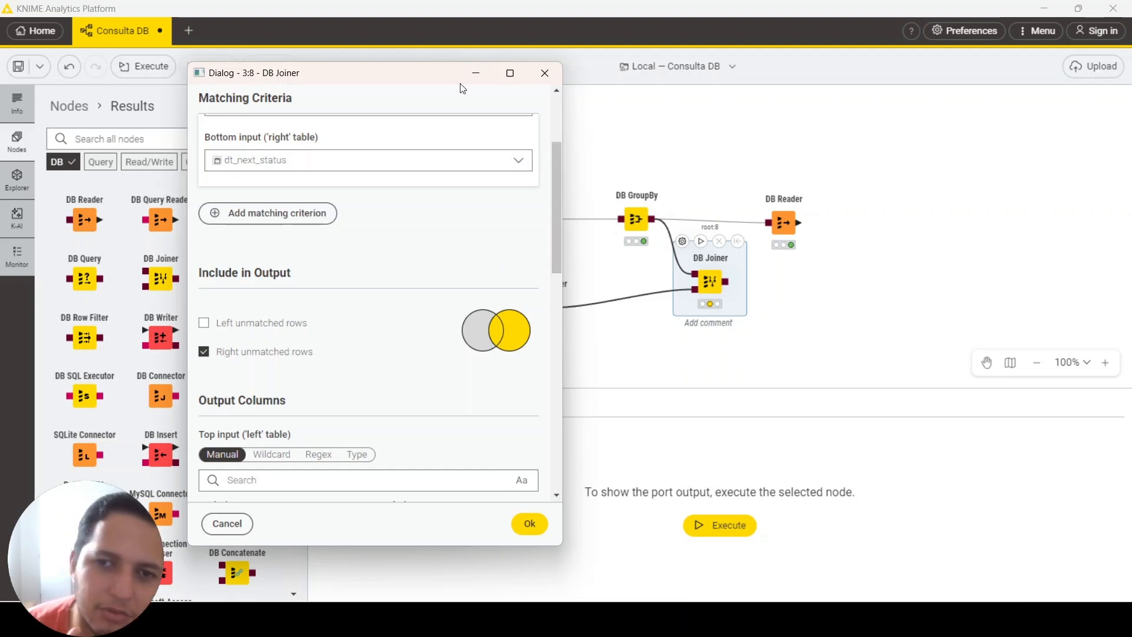
Exclude dt from the left table's output columns and apply the DB Joiner settings
left_click_drag(463, 88, 722, 80)
scroll(643, 292, "down", 6)
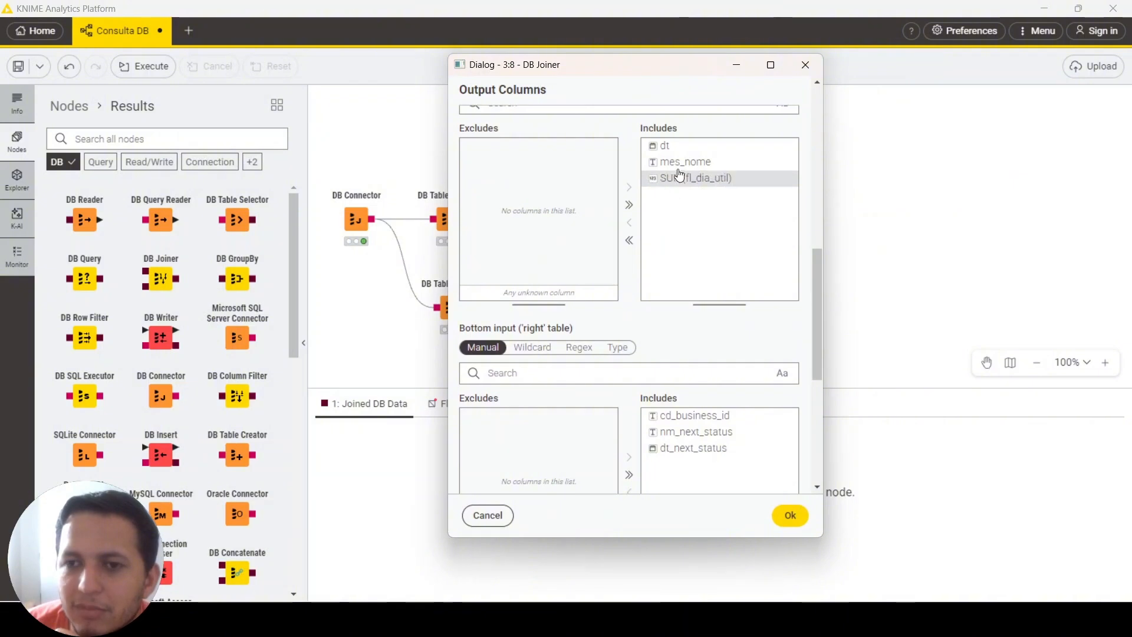
double_click(657, 145)
scroll(625, 295, "down", 5)
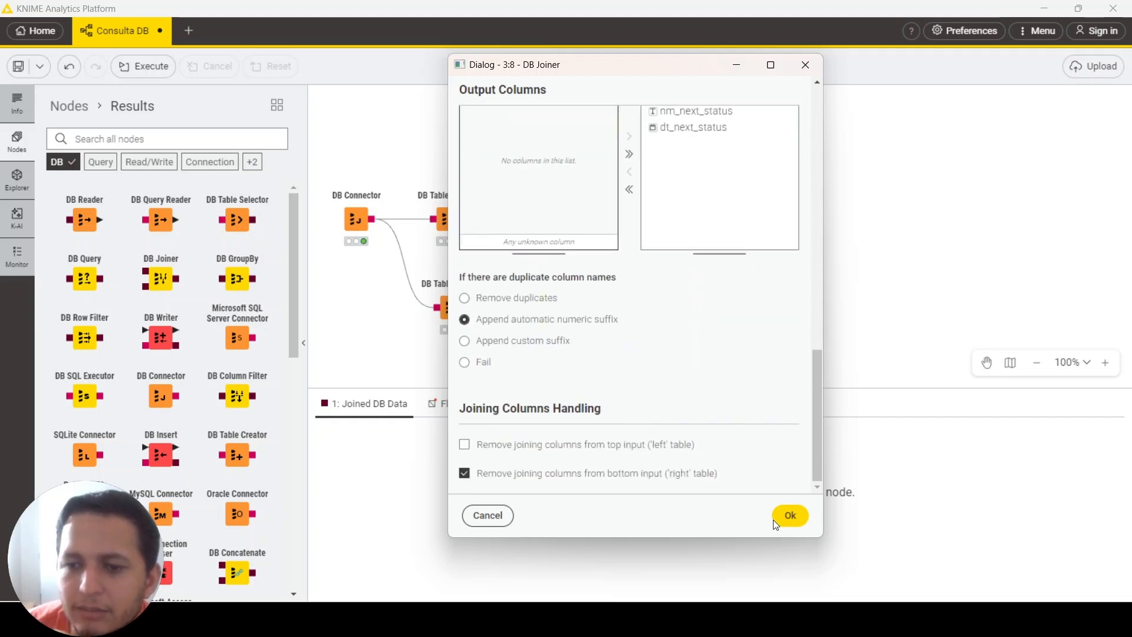
left_click(788, 514)
Execute the DB Joiner, fetch 100 rows of its joined data, and look through the month and status columns
key("F7")
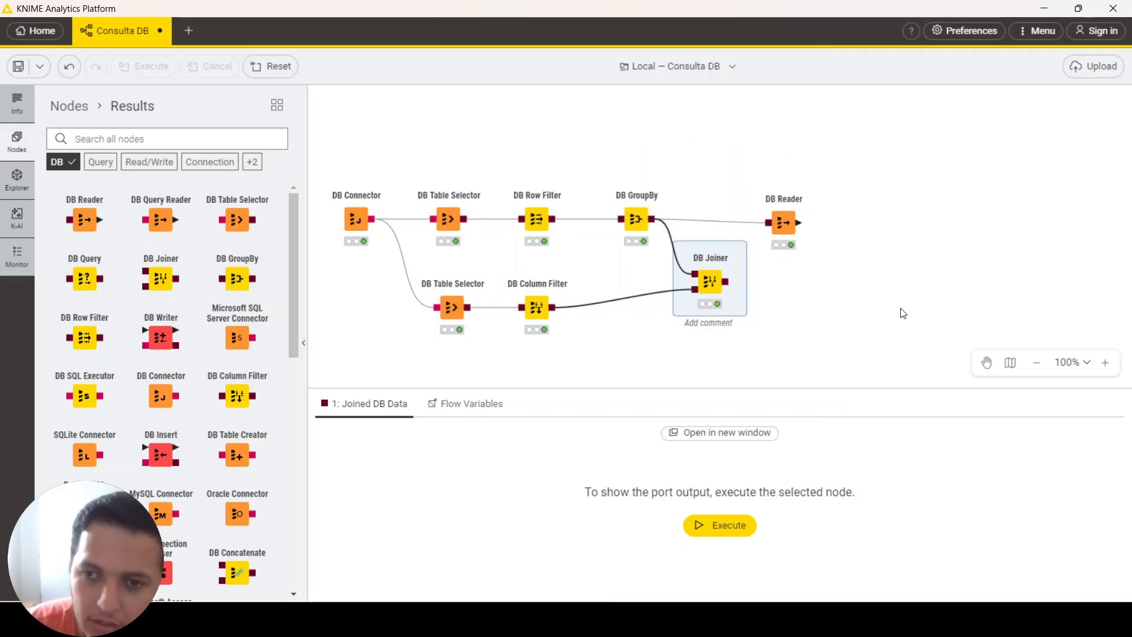
left_click(733, 536)
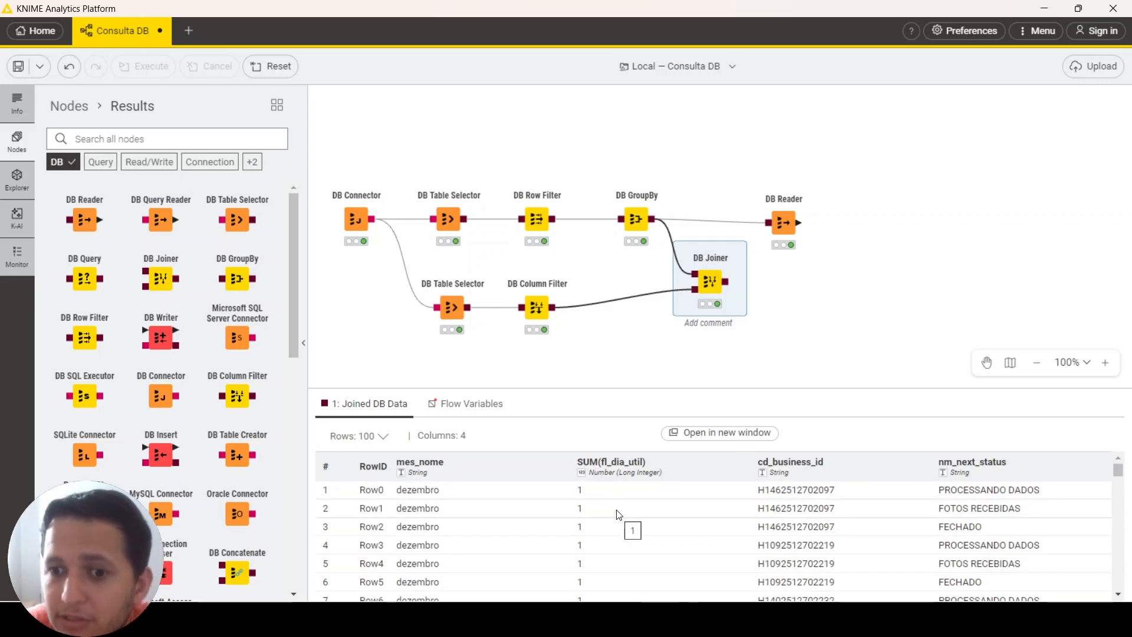
mouse_move(457, 323)
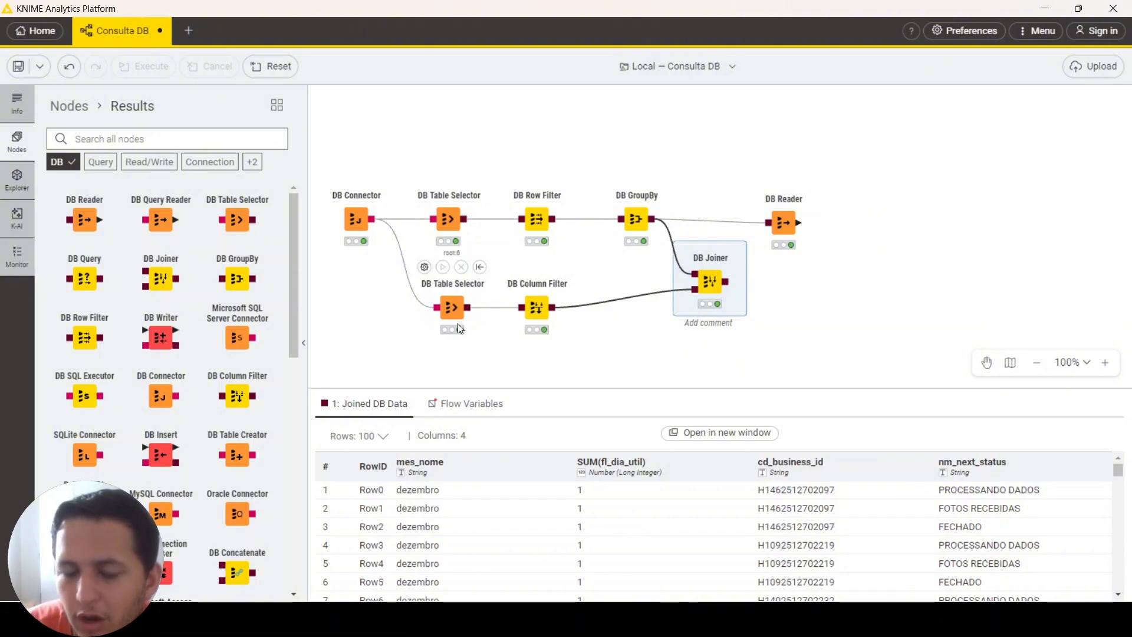
scroll(671, 485, "down", 8)
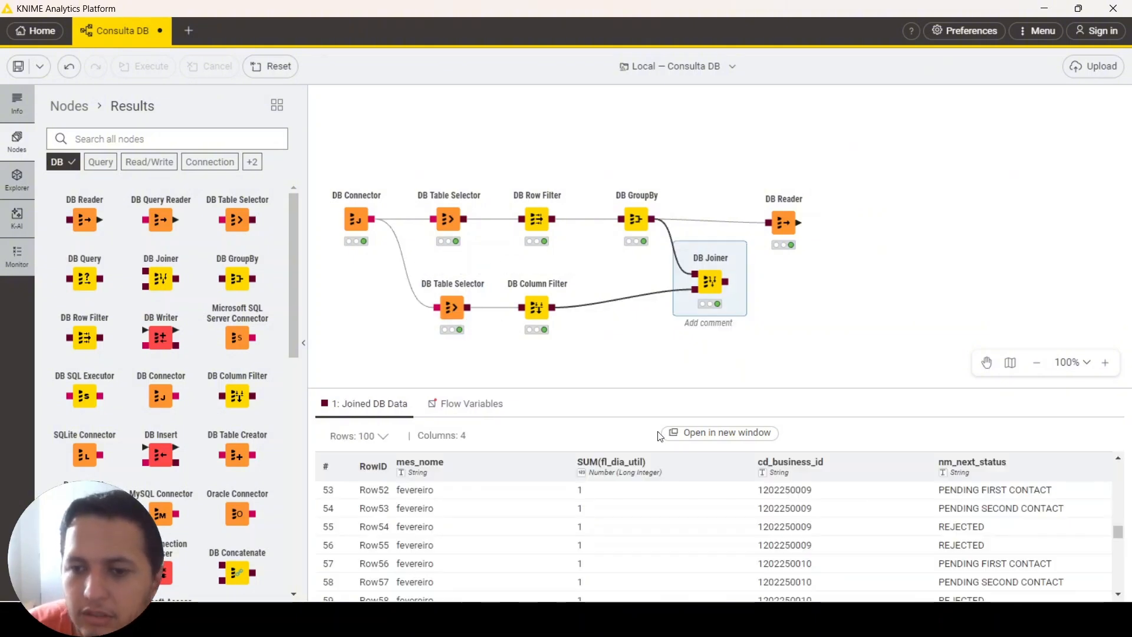
scroll(671, 486, "up", 8)
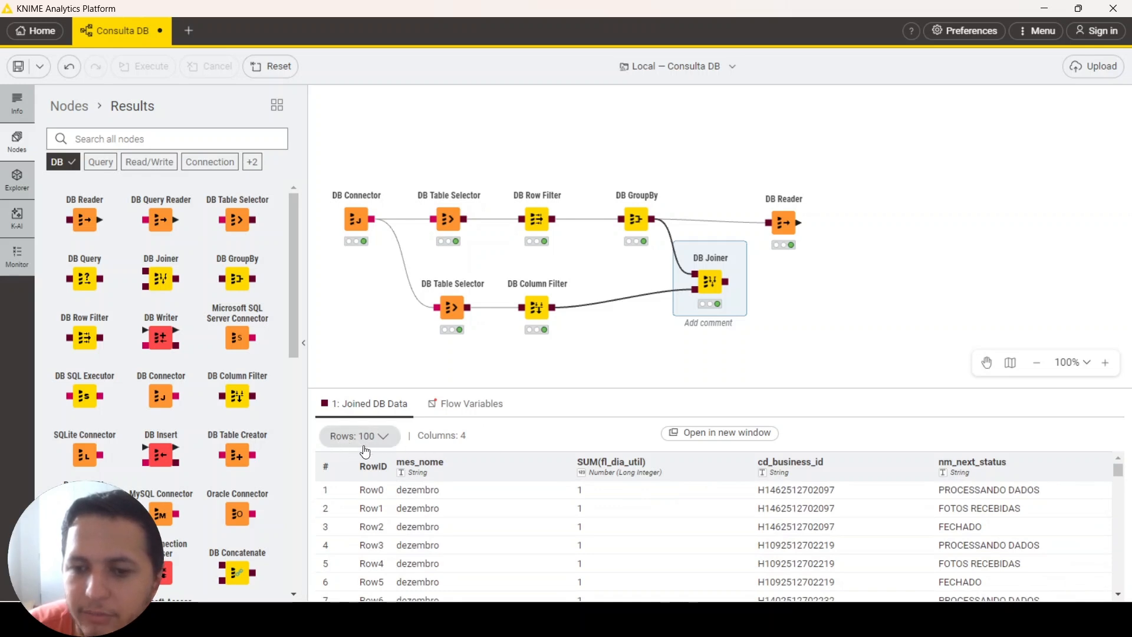
scroll(809, 508, "down", 6)
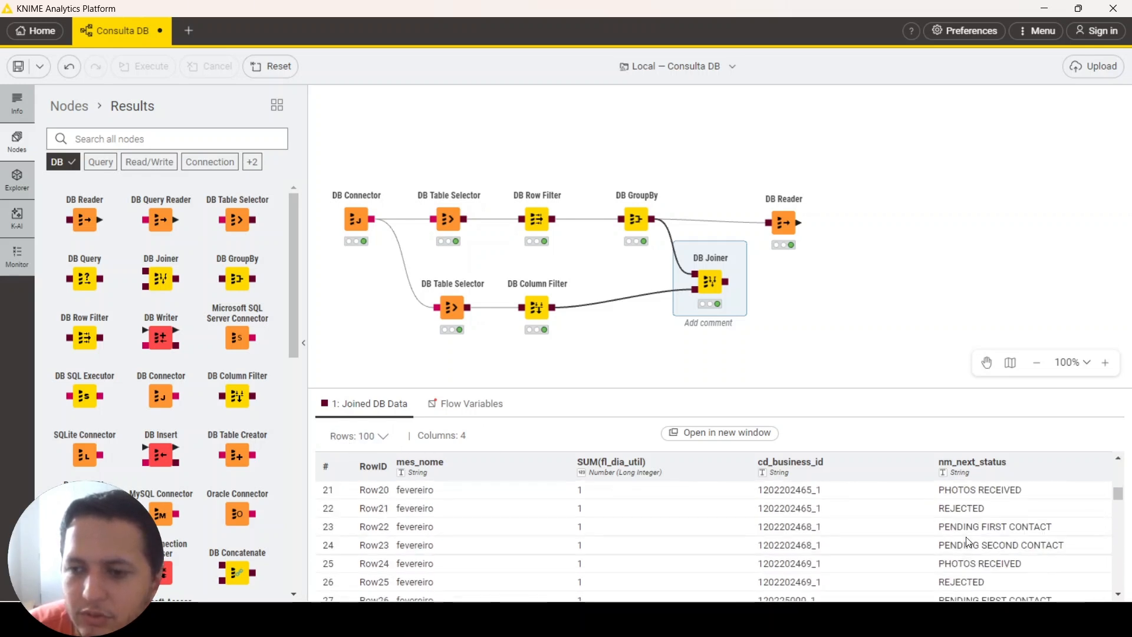
scroll(796, 545, "down", 4)
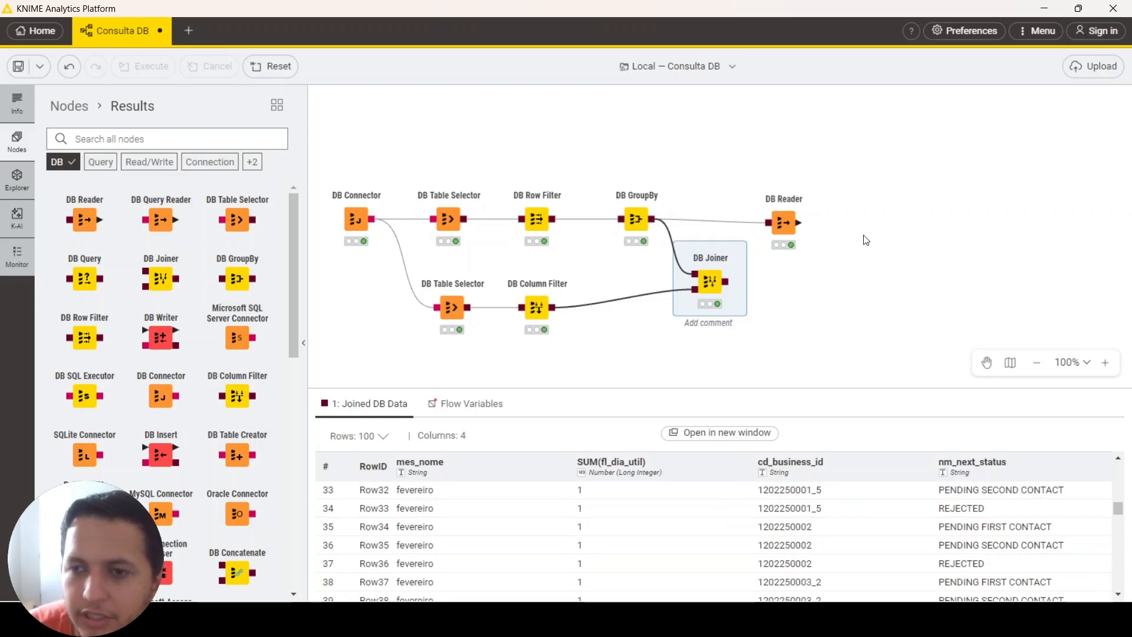
Move DB Reader beside DB Joiner with the joined output as its input, and start executing it
left_click(785, 223)
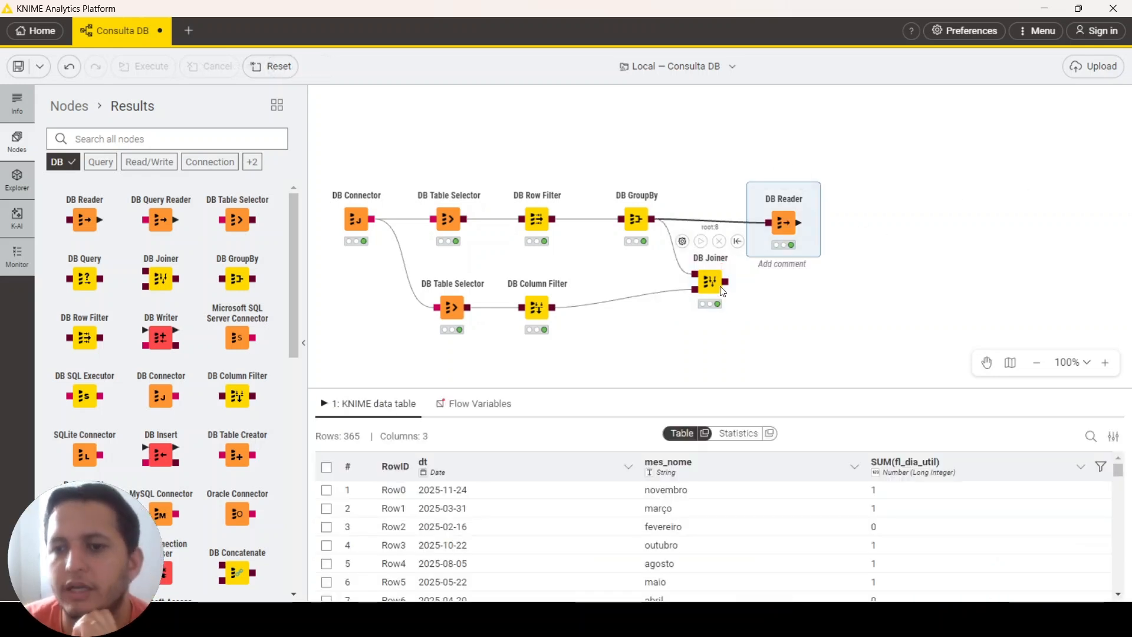
left_click_drag(724, 287, 807, 291)
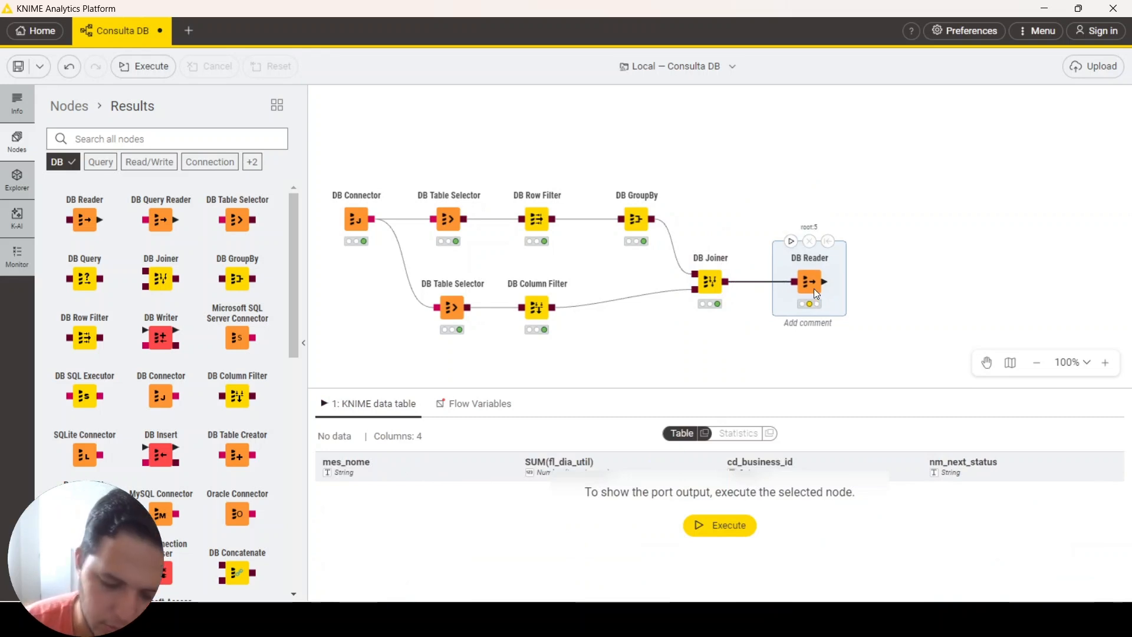
key("F7")
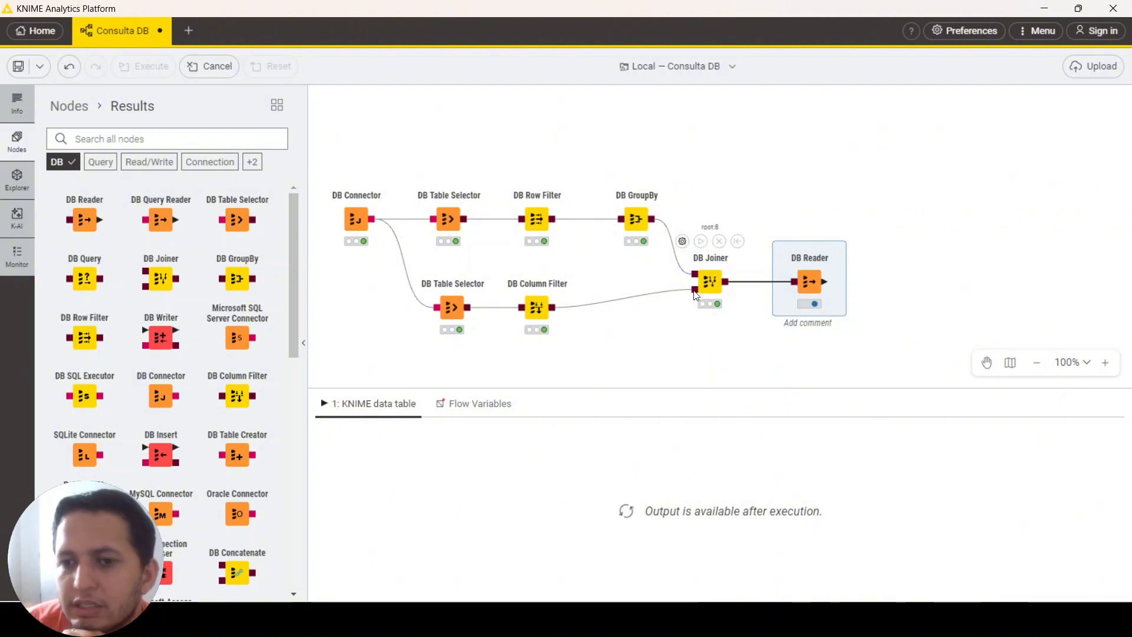
left_click_drag(761, 156, 349, 339)
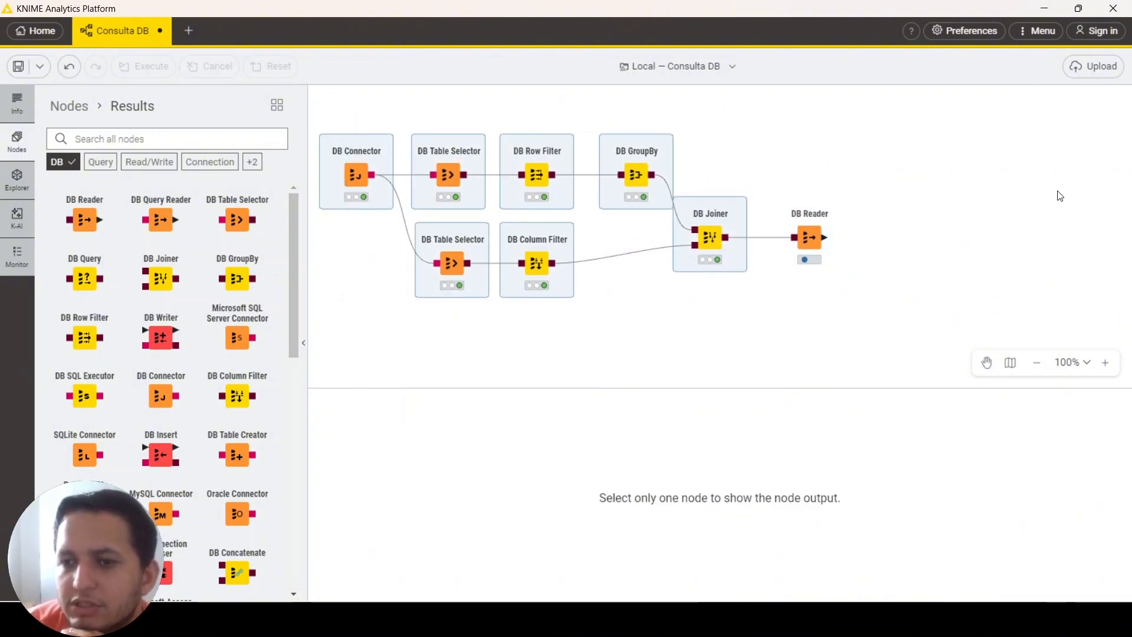
left_click(1057, 191)
left_click(805, 248)
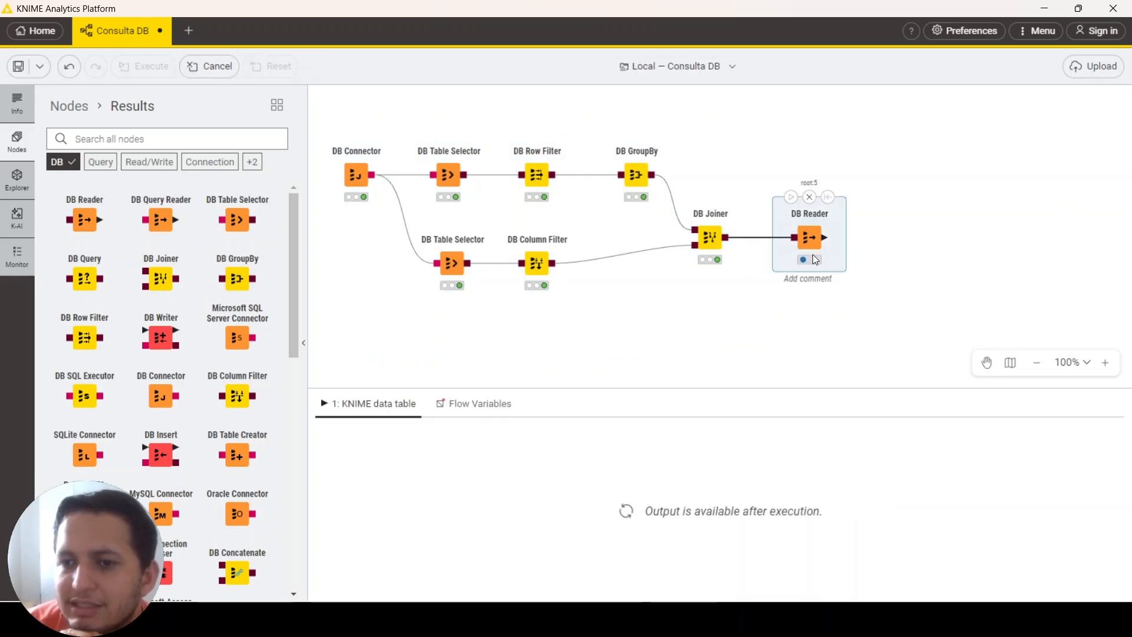
mouse_move(816, 261)
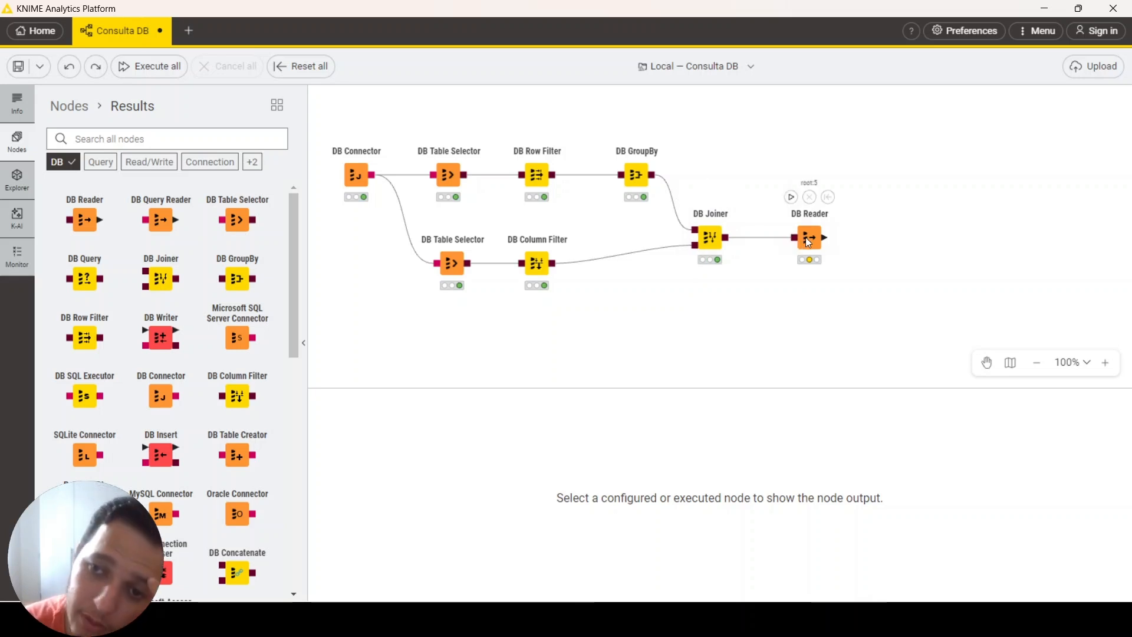
Fetch 100 rows of the DB Joiner output again for preview, and clear the node selection
left_click(808, 240)
left_click(711, 239)
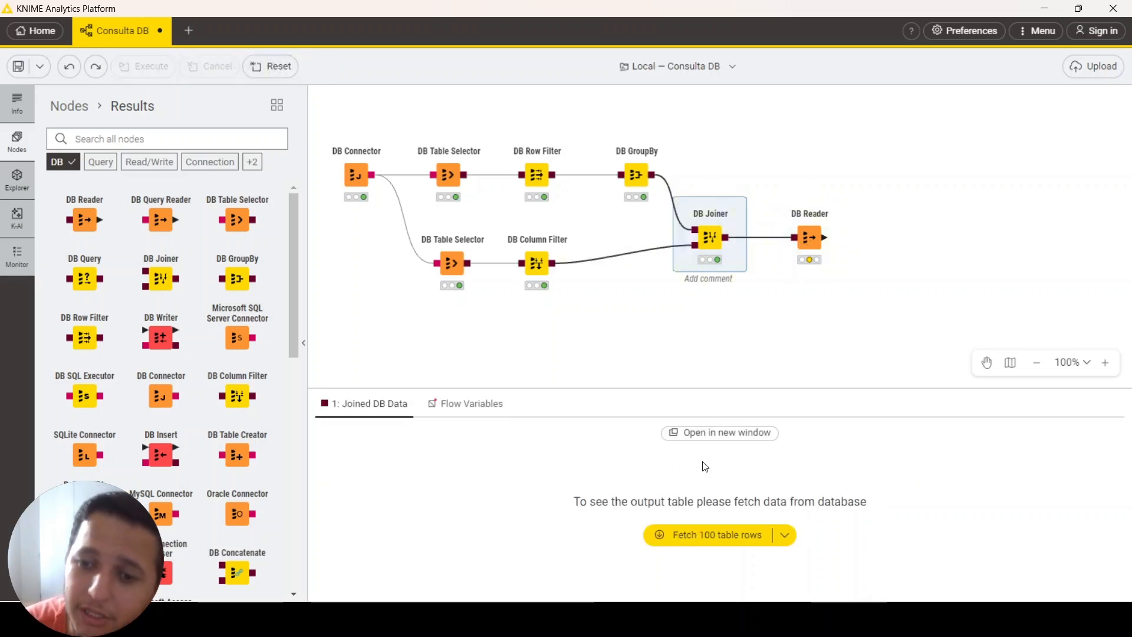
left_click(717, 535)
left_click(561, 360)
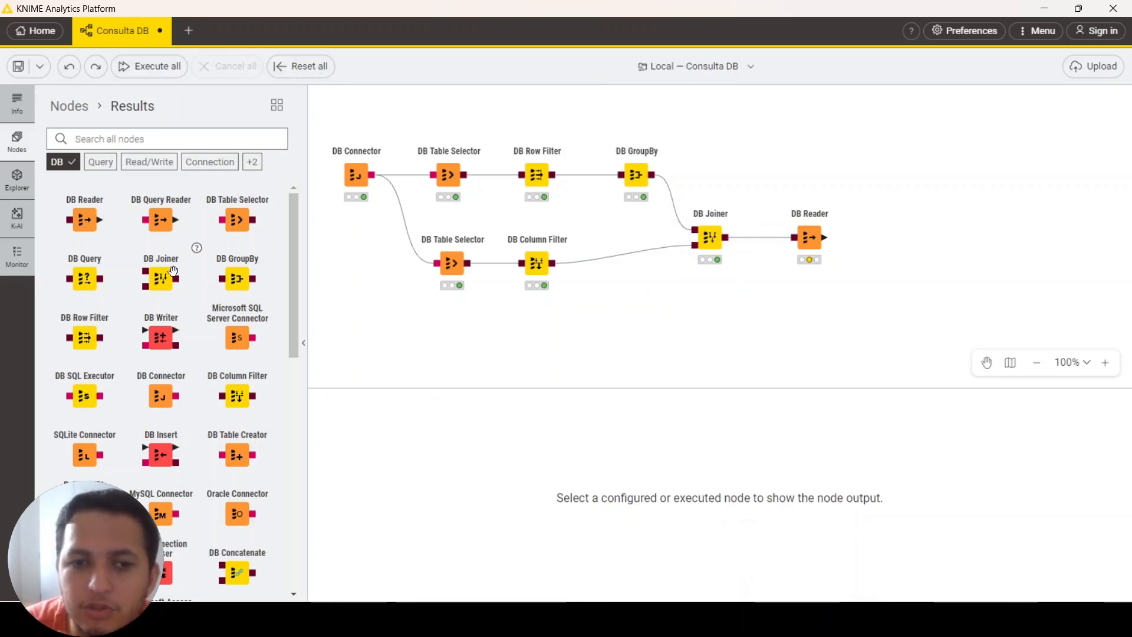
Insert a second DB GroupBy node into the connection between DB Joiner and DB Reader
left_click_drag(239, 280, 832, 239)
left_click(758, 238)
mouse_move(759, 236)
left_mouse_down()
mouse_move(777, 244)
mouse_move(772, 229)
mouse_move(768, 237)
left_mouse_up()
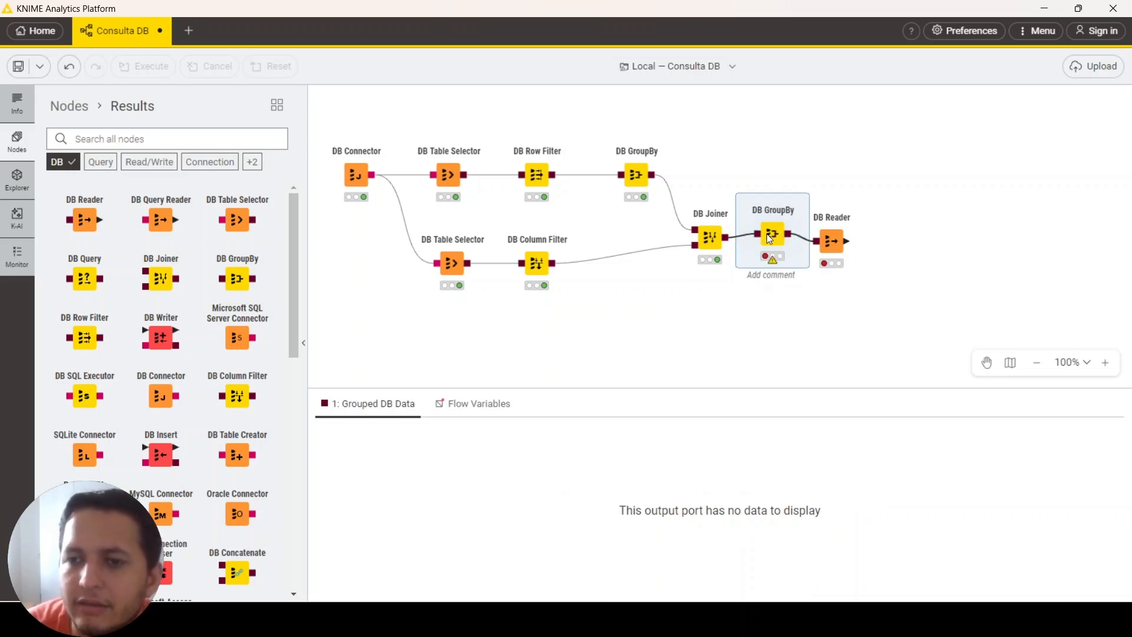
Group the joined data by mes_nome, SUM(fl_dia_util), cd_business_id and nm_next_status, choose the column naming option, and apply the settings
left_click(745, 205)
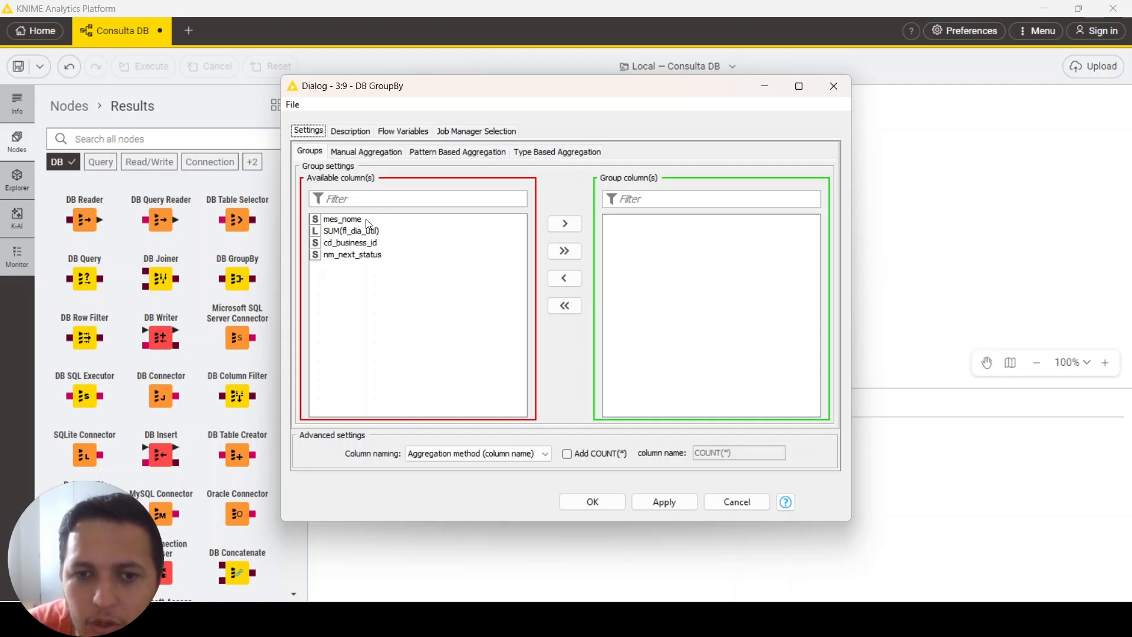
left_click(383, 224)
left_click_drag(364, 221, 377, 256)
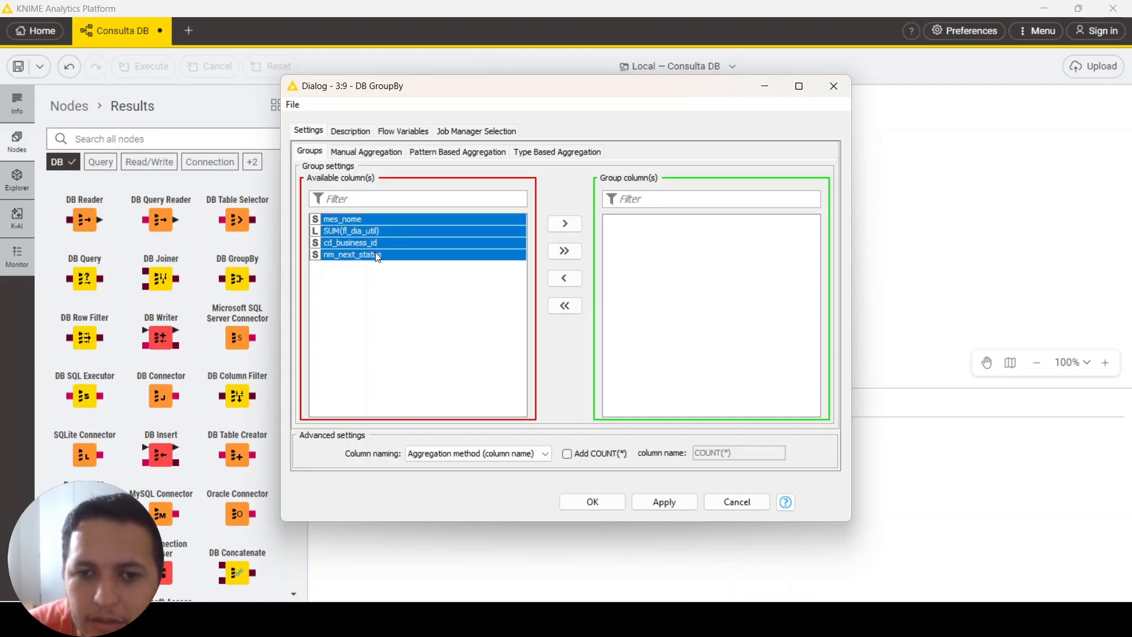
left_click(564, 224)
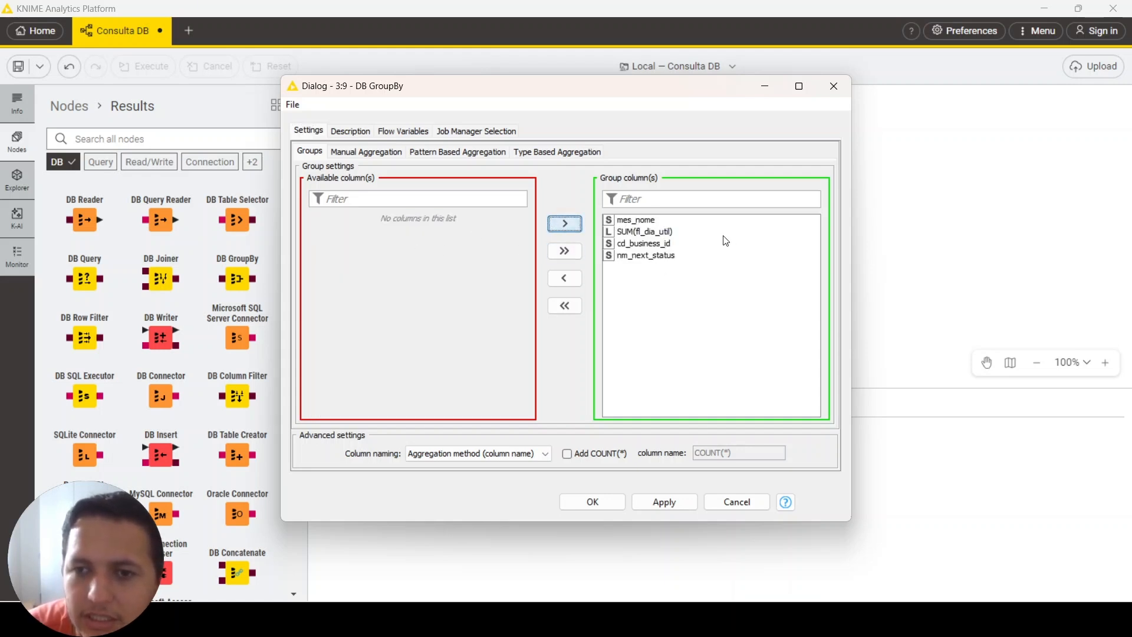
left_click(519, 454)
left_click(521, 469)
left_click(594, 501)
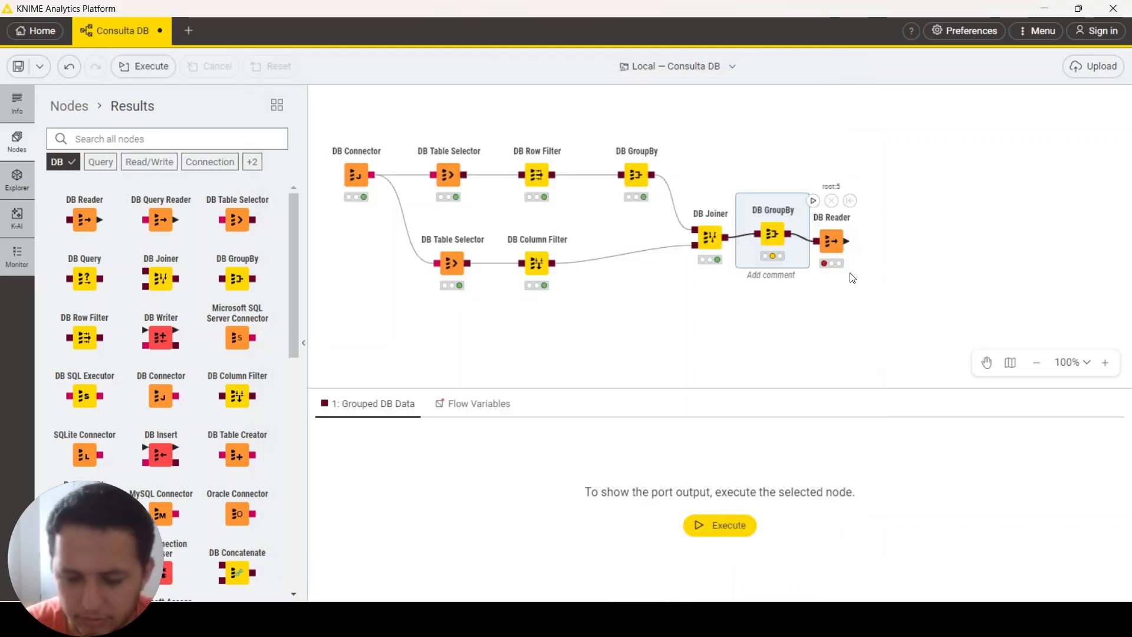
Execute the new DB GroupBy and fetch 100 rows of its grouped data for review
key("F7")
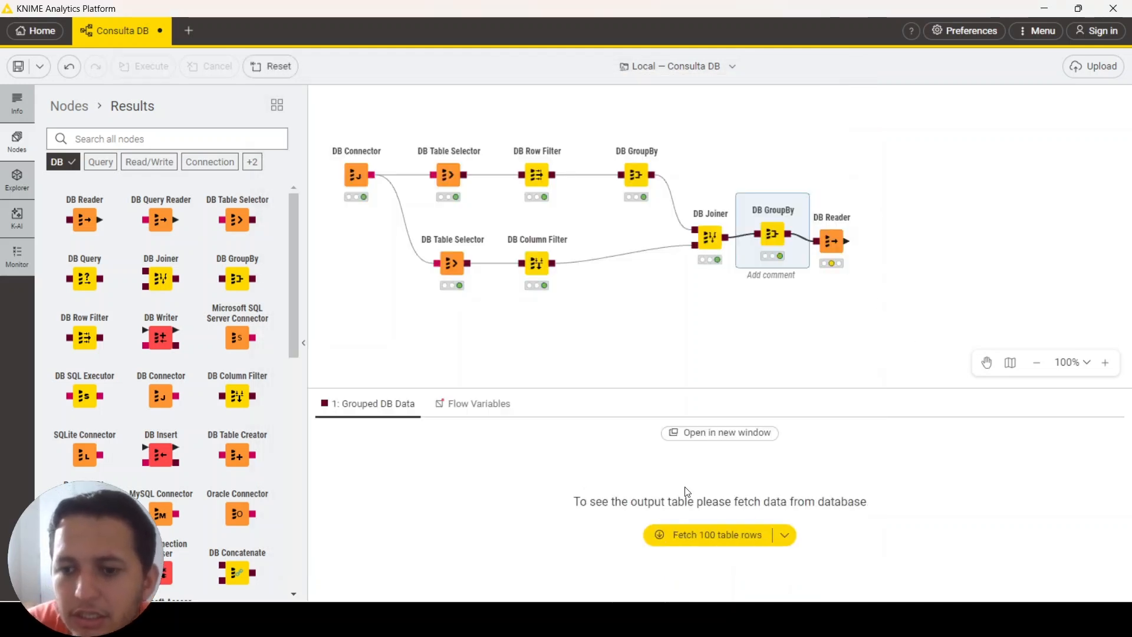
left_click(678, 534)
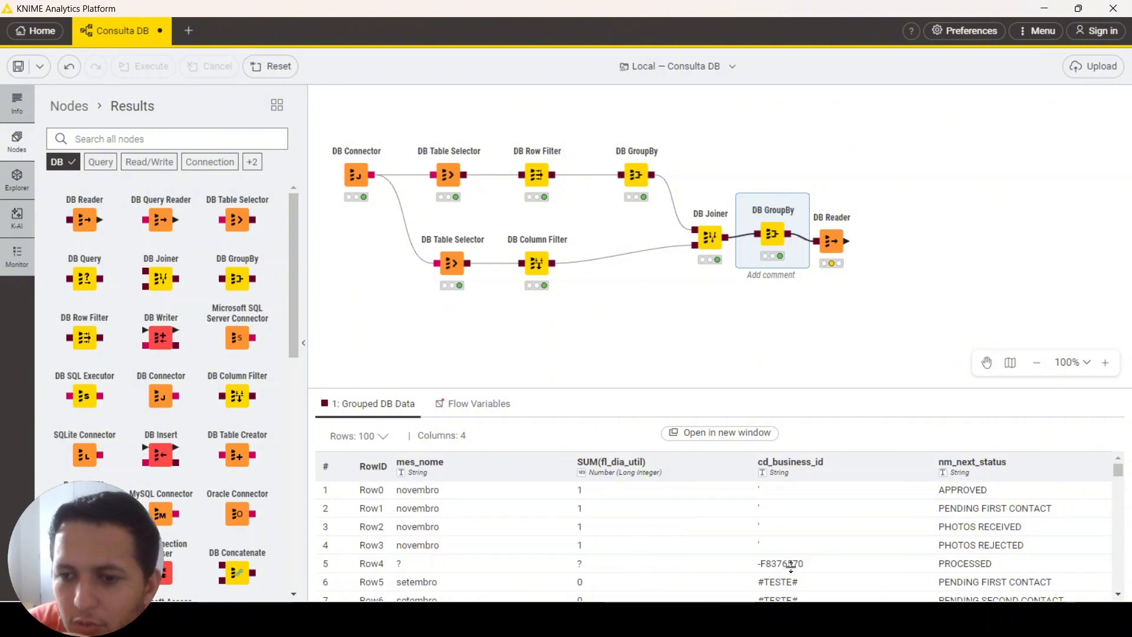
scroll(791, 565, "down", 3)
scroll(802, 522, "up", 3)
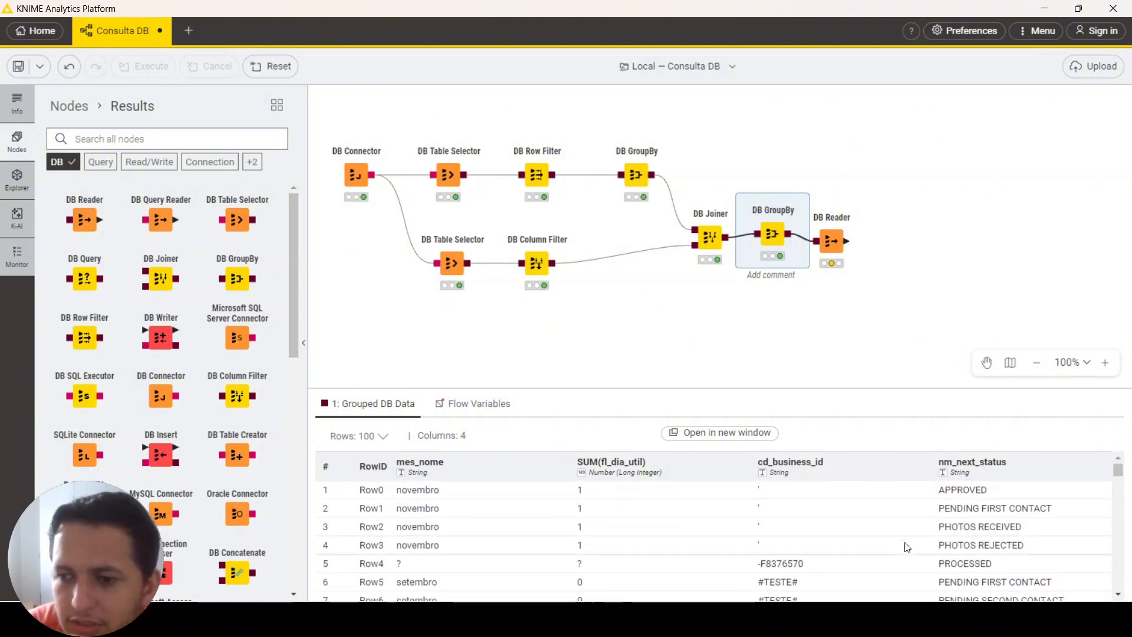
Move DB Reader clear of the new DB GroupBy and execute it to load the grouped join result
left_click(841, 260)
left_click_drag(841, 260, 868, 245)
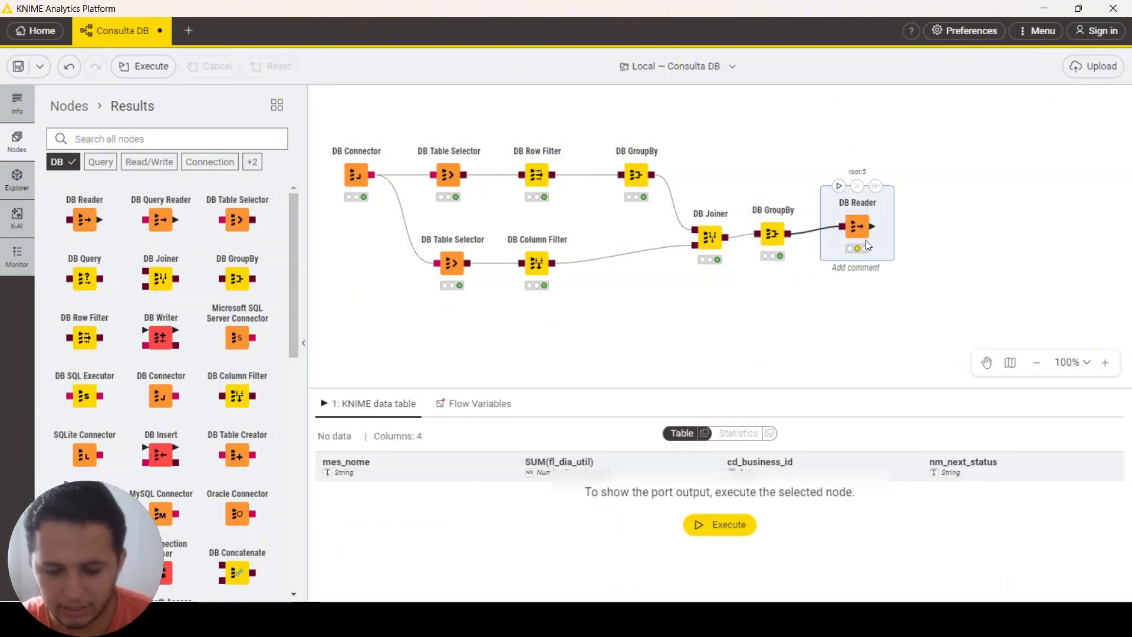
key("F7")
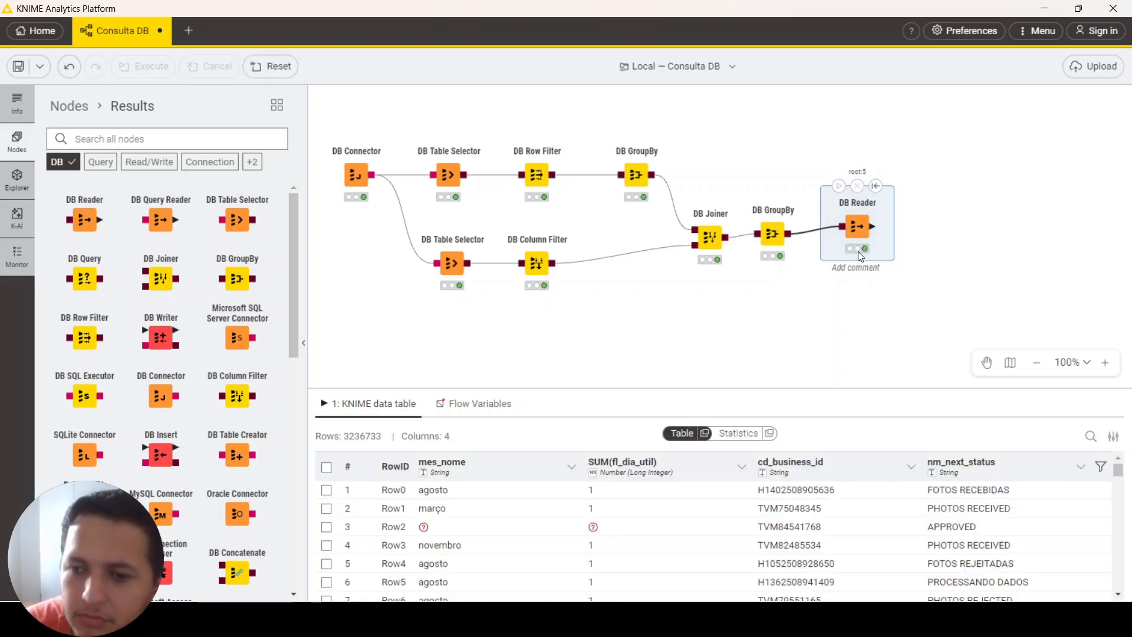
Inspect the mes_nome, SUM(fl_dia_util) and cd_business_id values of the third row in the DB Reader output
scroll(798, 535, "down", 4)
scroll(804, 541, "up", 4)
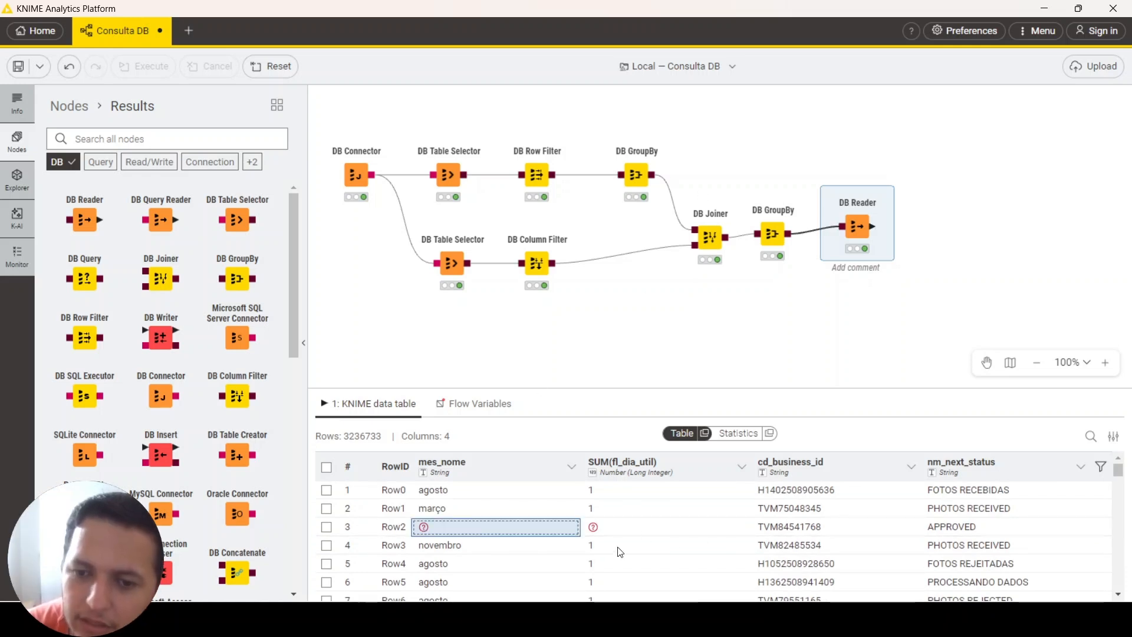
left_click(658, 526)
left_click(789, 532)
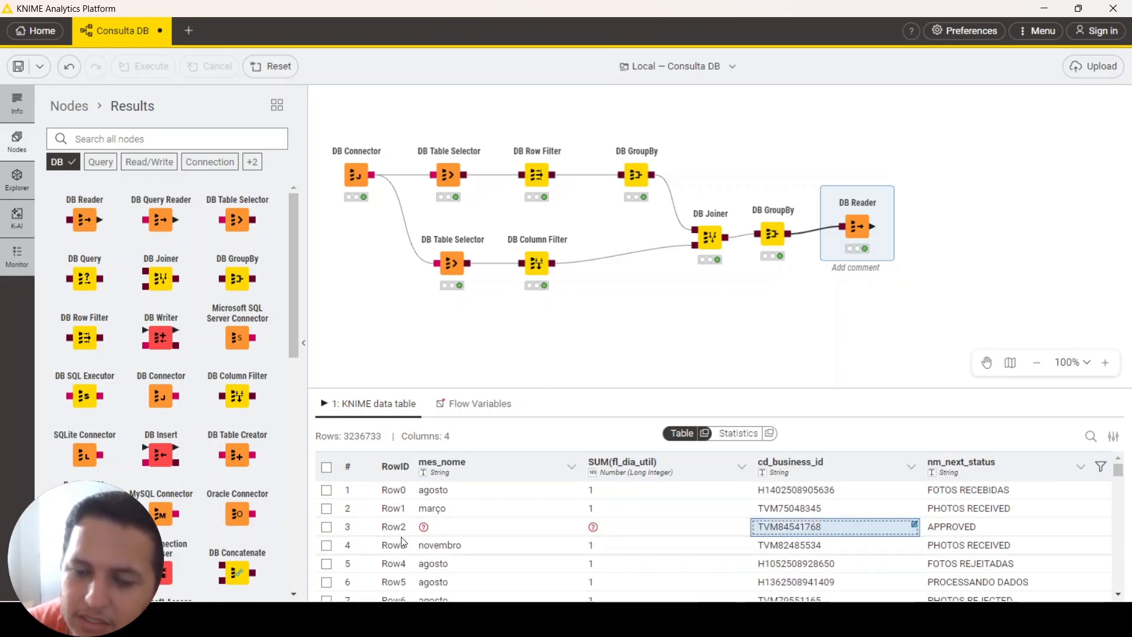
left_click(442, 463)
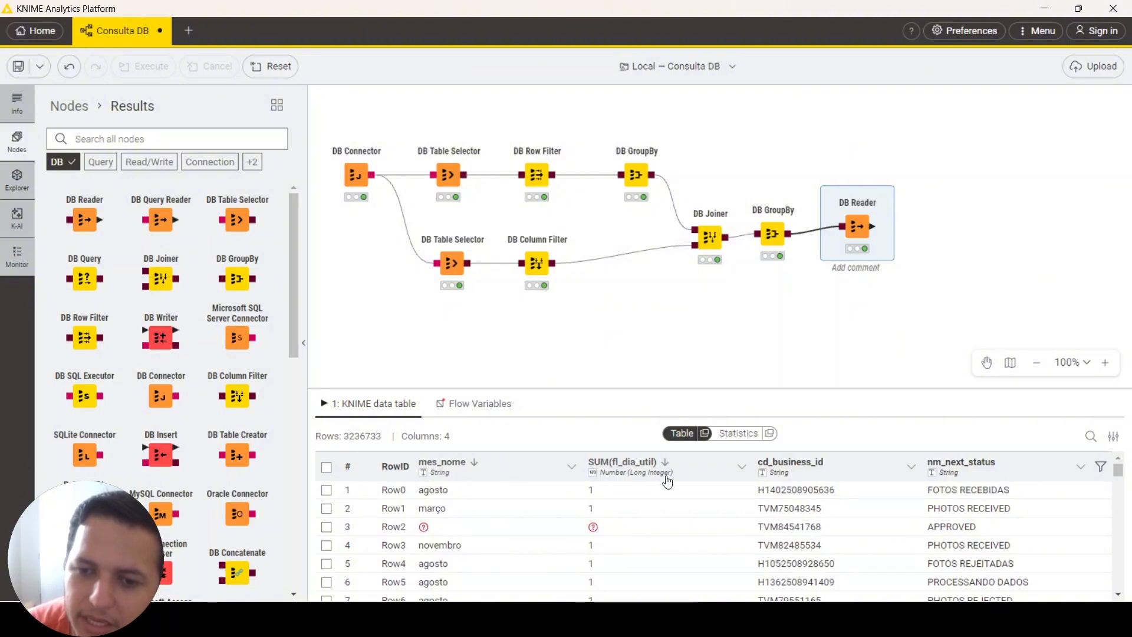
left_click(627, 530)
left_click(811, 532)
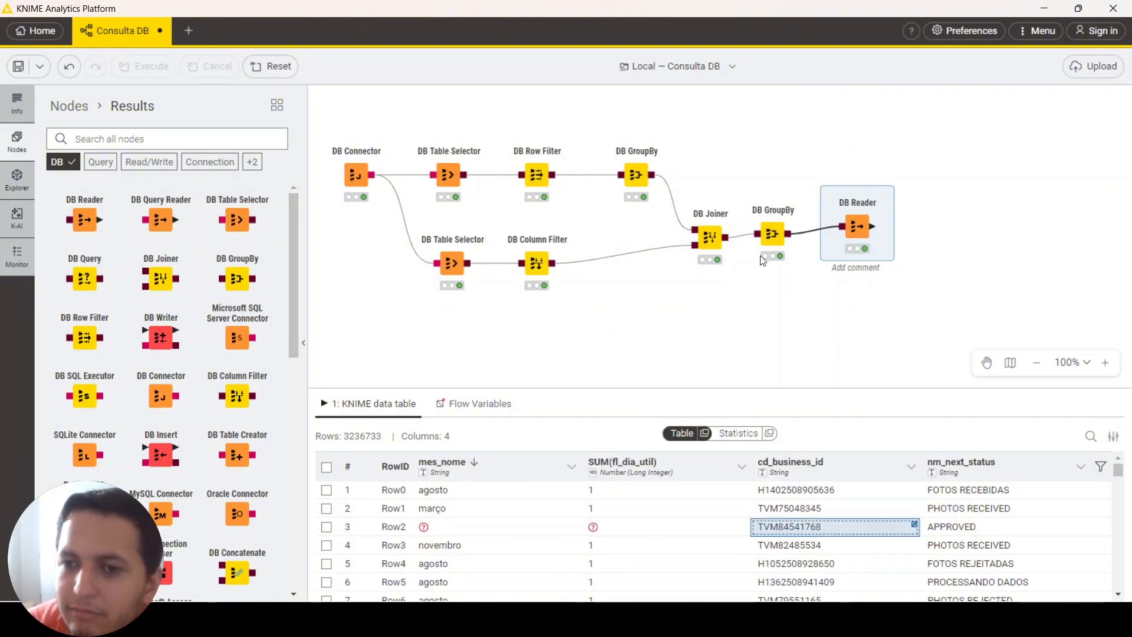
Turn off removing joining columns from the bottom input ('right' table) in DB Joiner and apply the settings
mouse_move(718, 258)
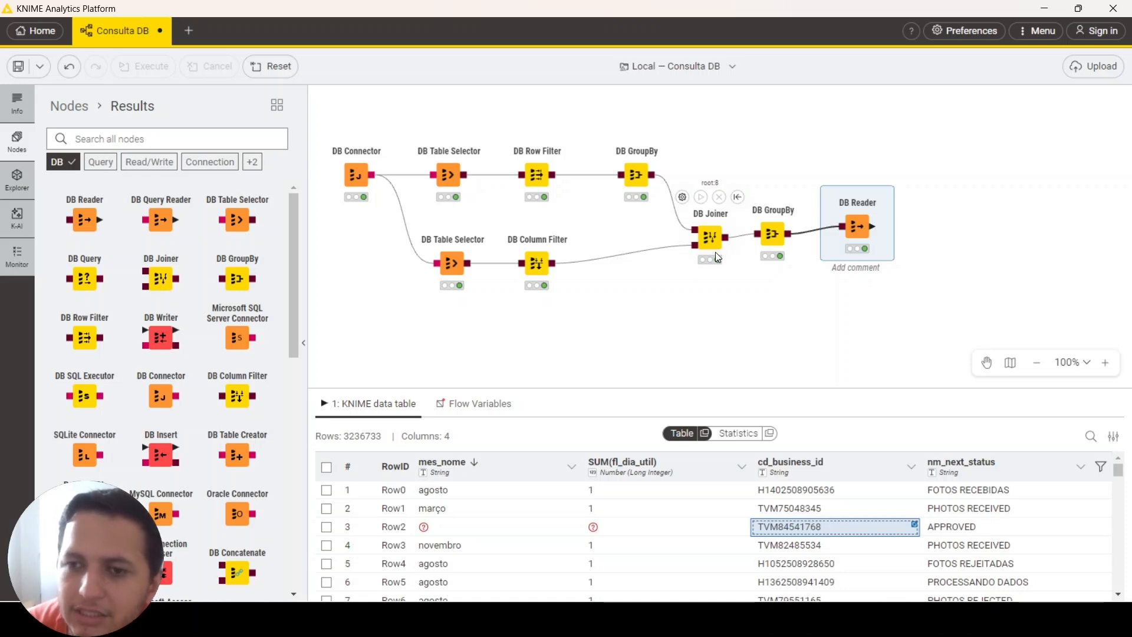
left_click(741, 282)
double_click(711, 236)
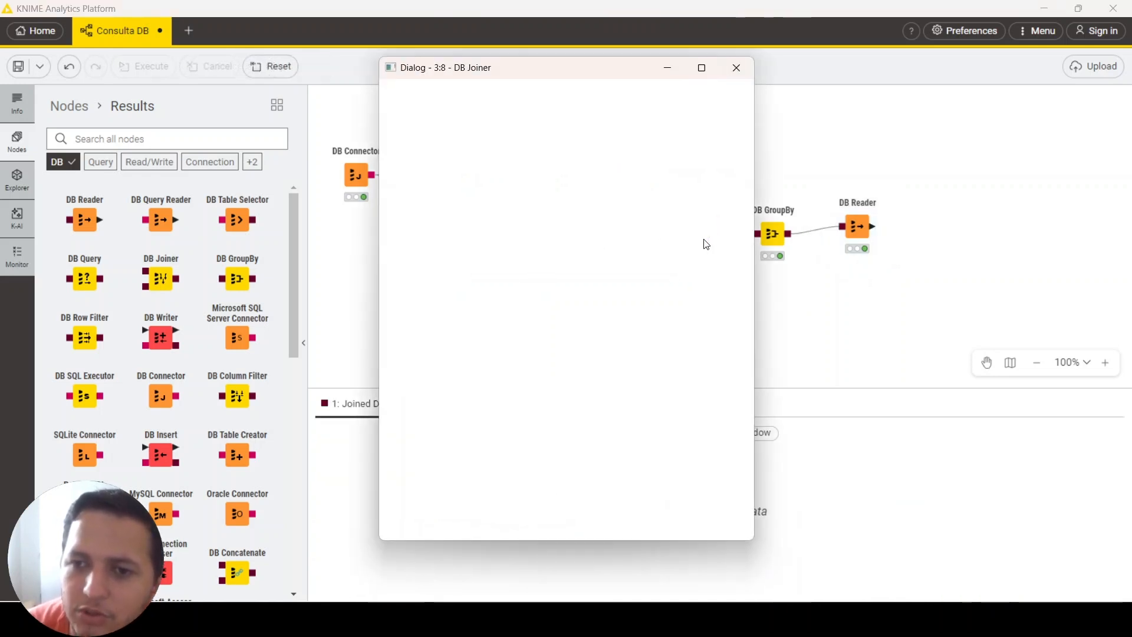
scroll(477, 366, "down", 5)
scroll(480, 368, "down", 5)
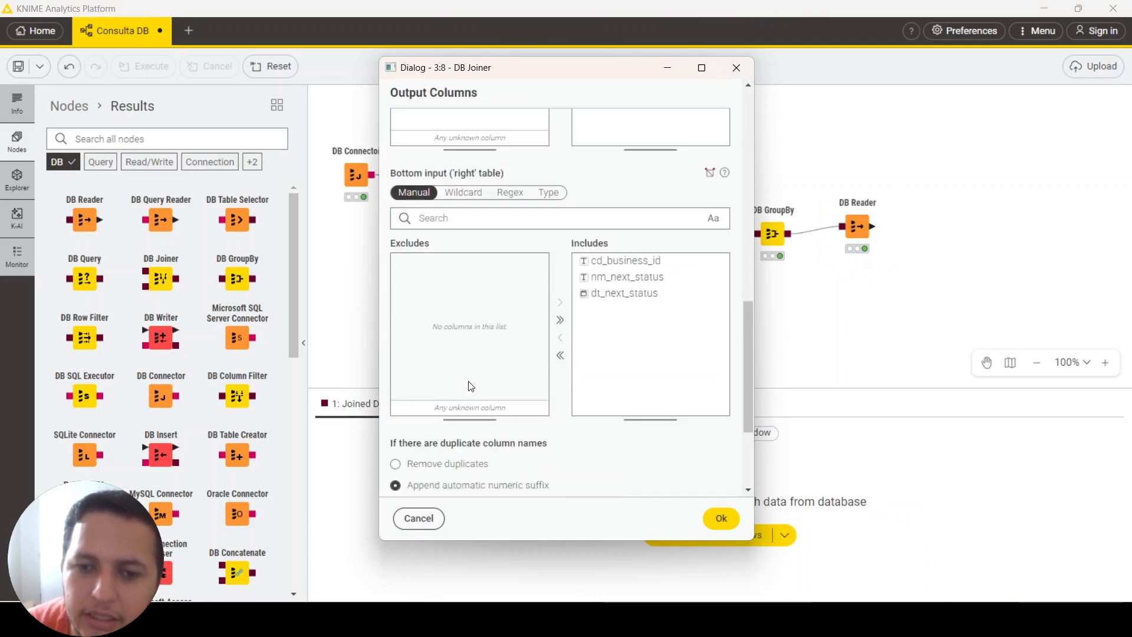
left_click(422, 477)
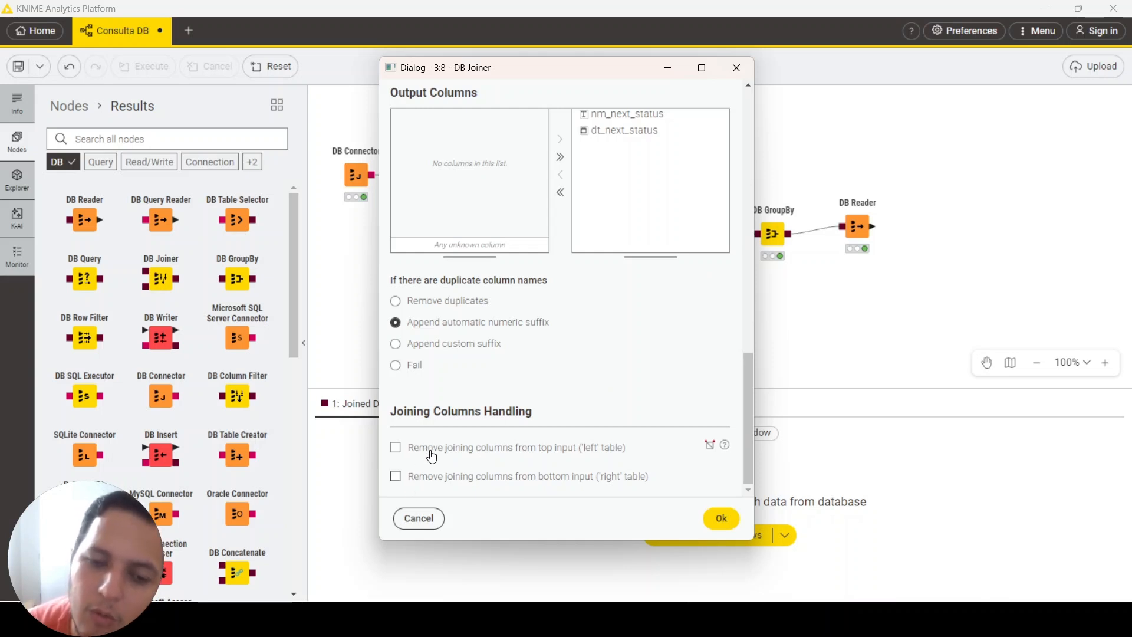
scroll(553, 331, "up", 3)
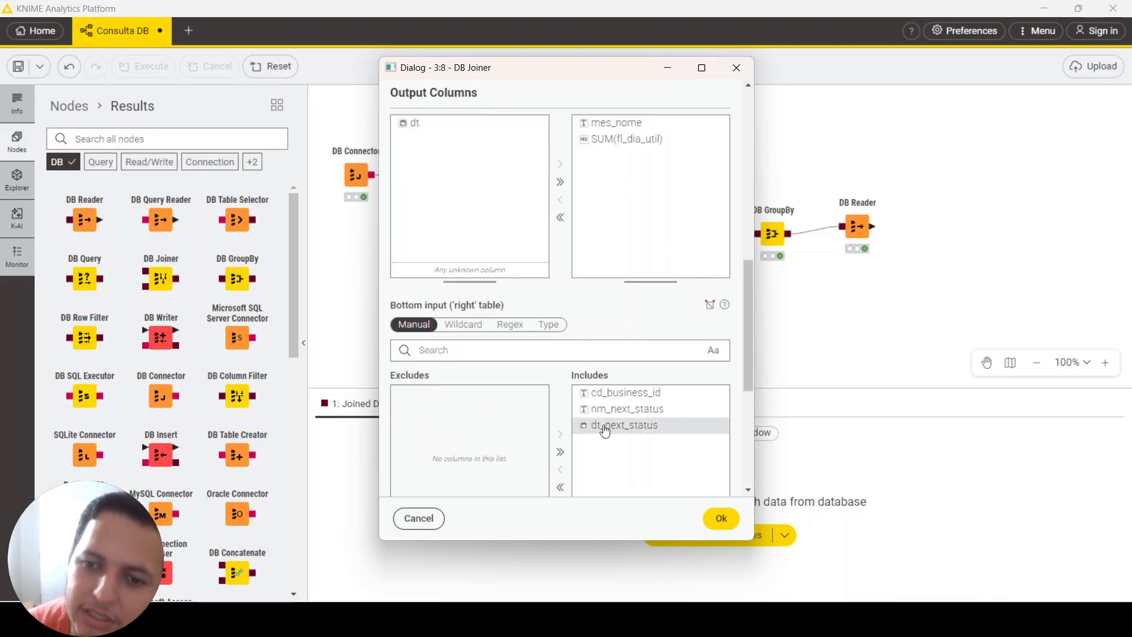
scroll(597, 436, "down", 3)
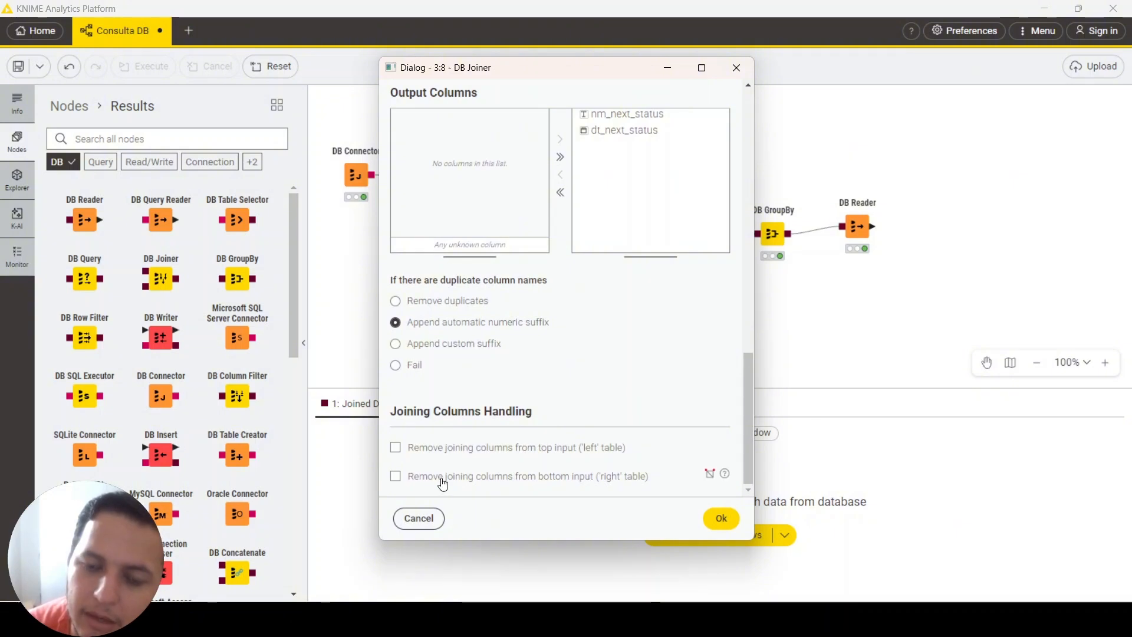
scroll(596, 326, "up", 5)
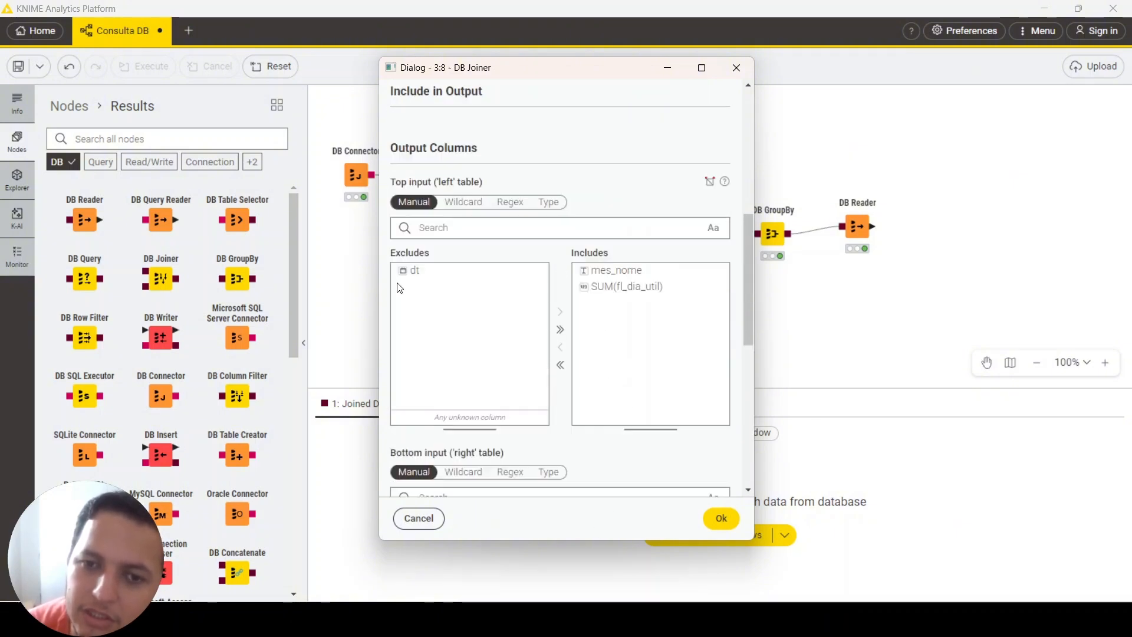
scroll(420, 330, "down", 5)
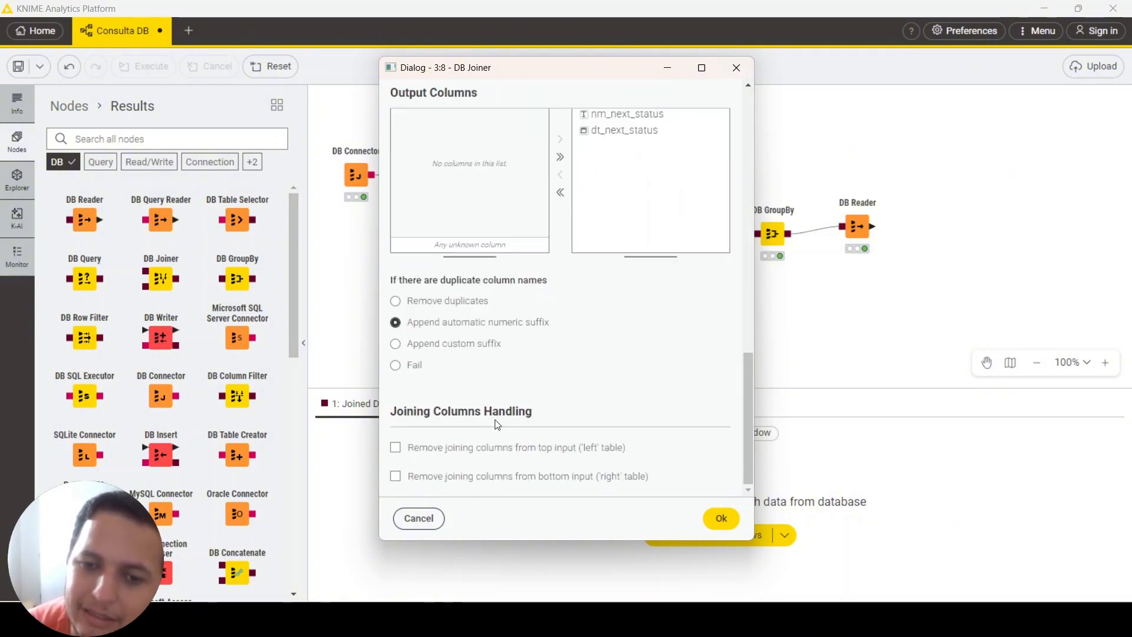
left_click(713, 519)
Execute DB Reader with the updated join and review the group columns of the DB GroupBy before it
left_click(860, 239)
key("F7")
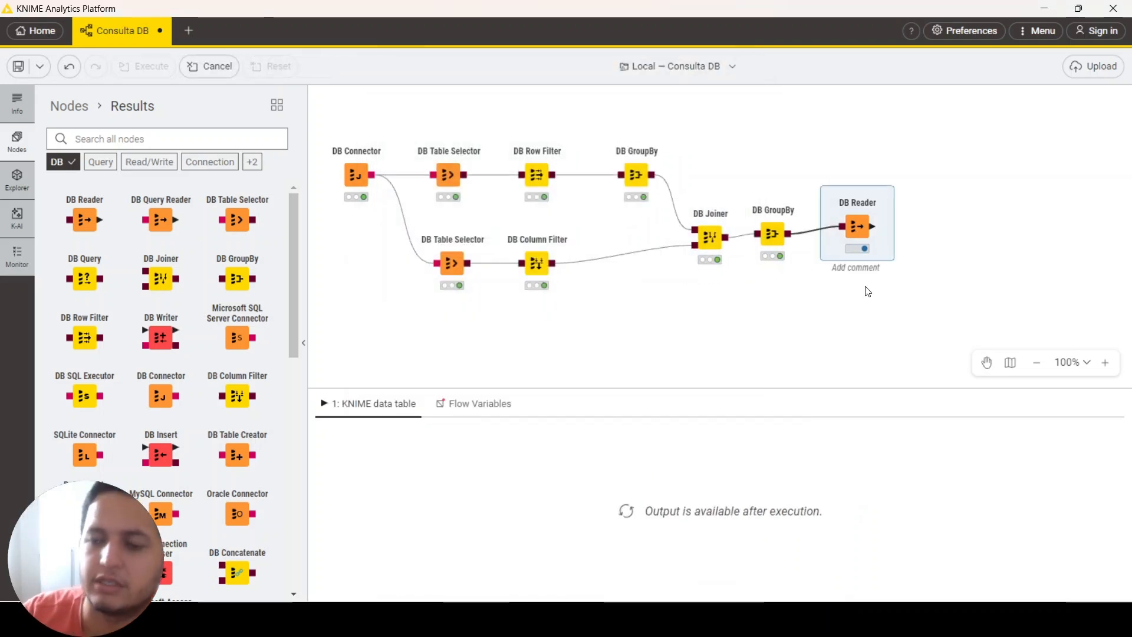
double_click(772, 234)
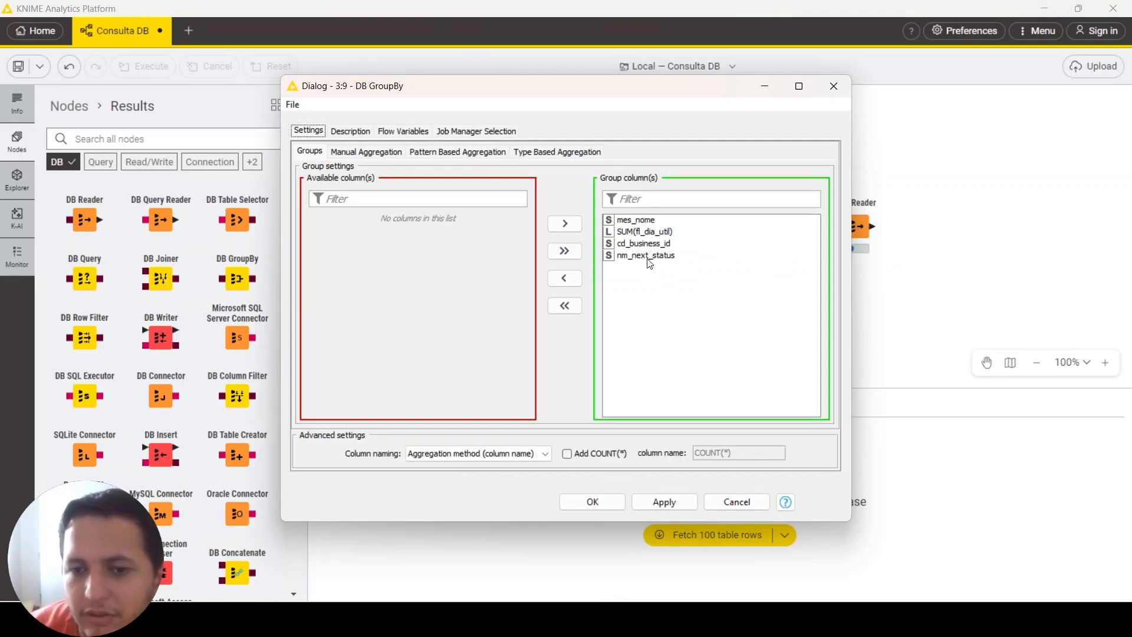
left_click(835, 82)
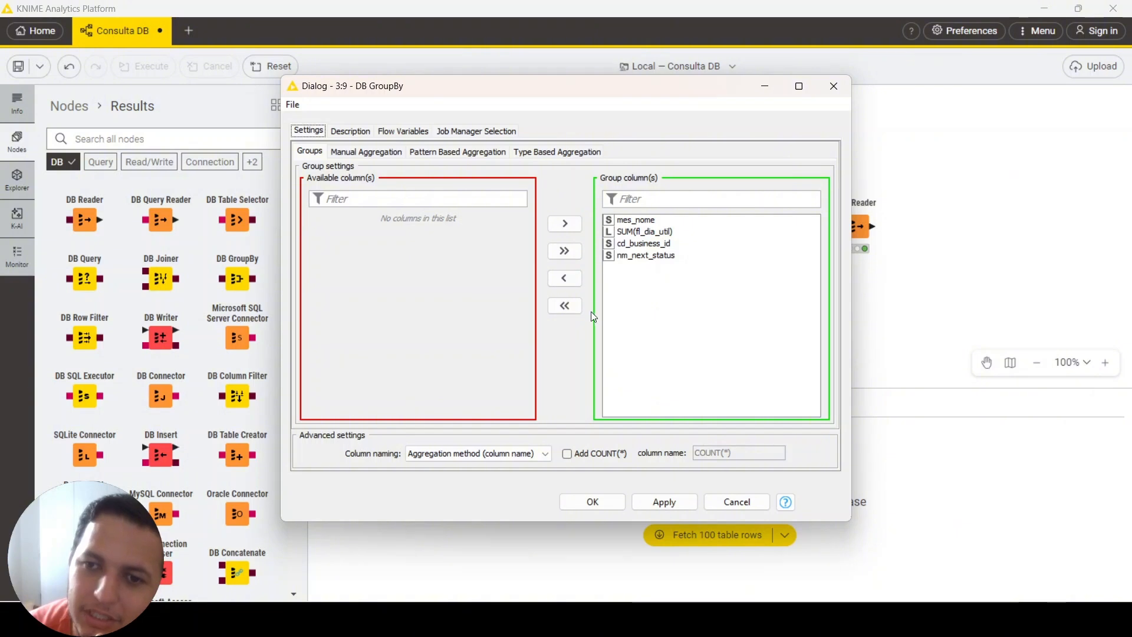
Include all available columns, with dt_next_status, as group columns in the second DB GroupBy, accept the node reset and execute it
left_click(564, 305)
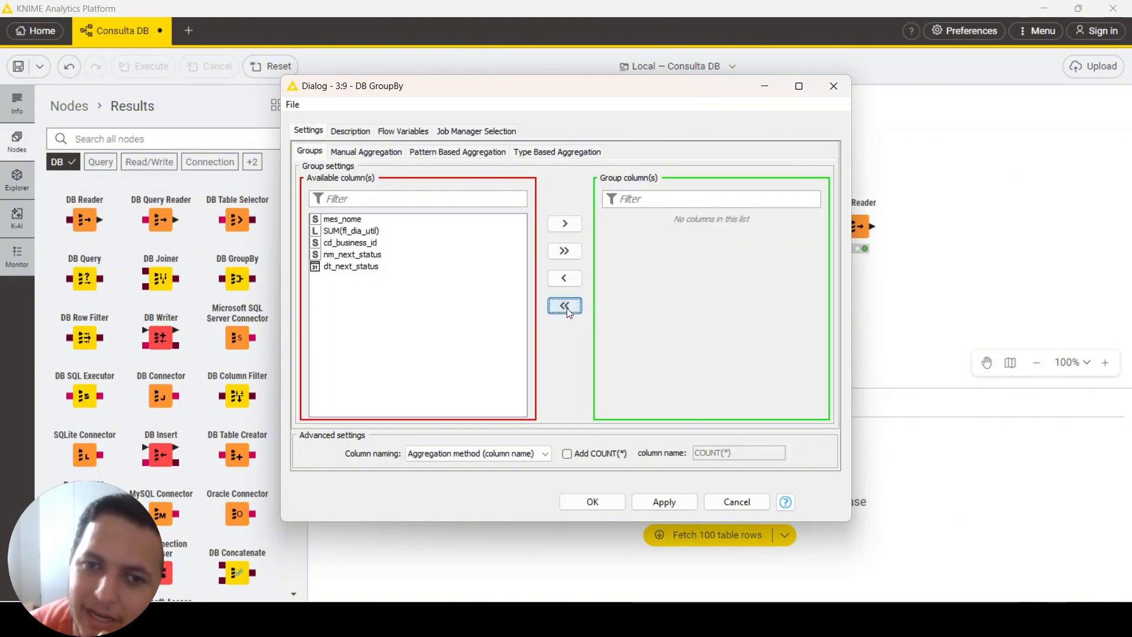
left_click(558, 251)
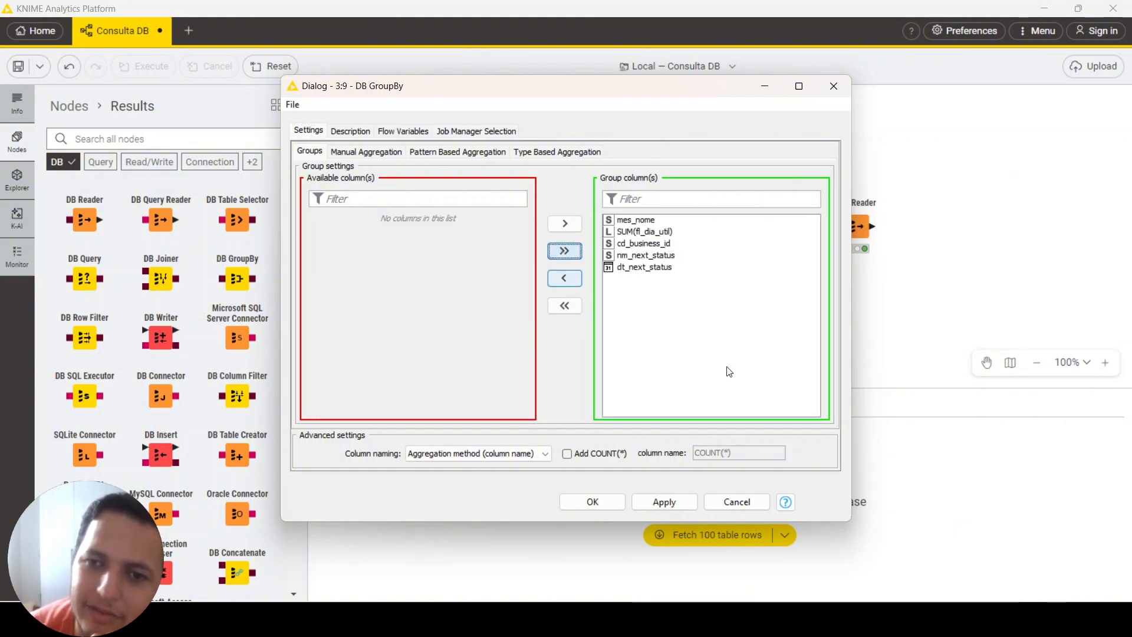
left_click(613, 504)
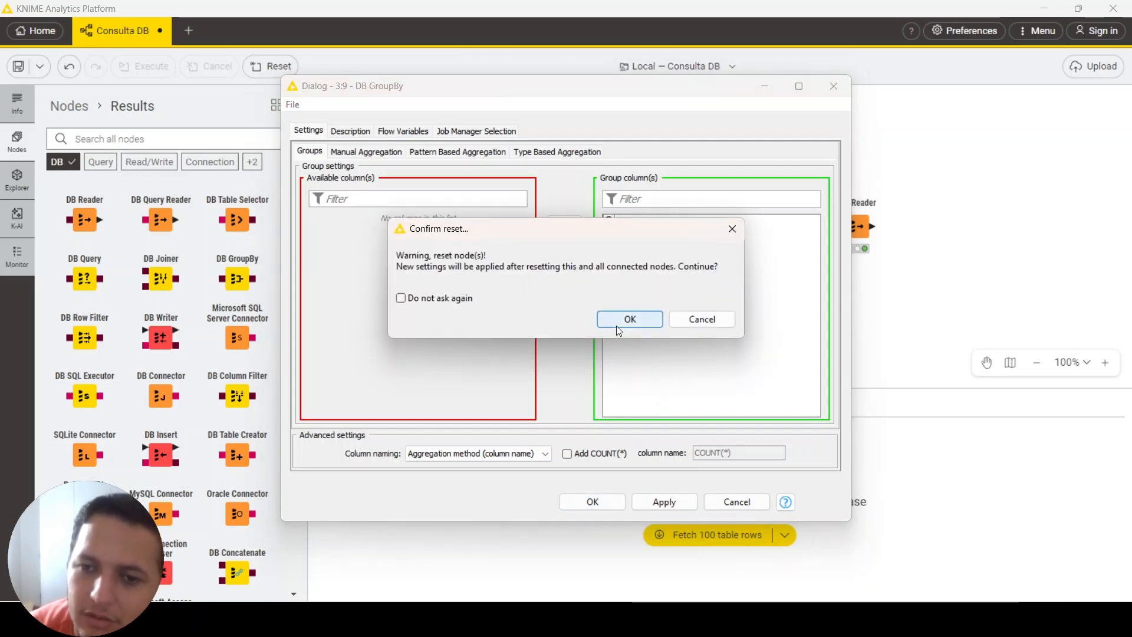
left_click(615, 319)
key("F7")
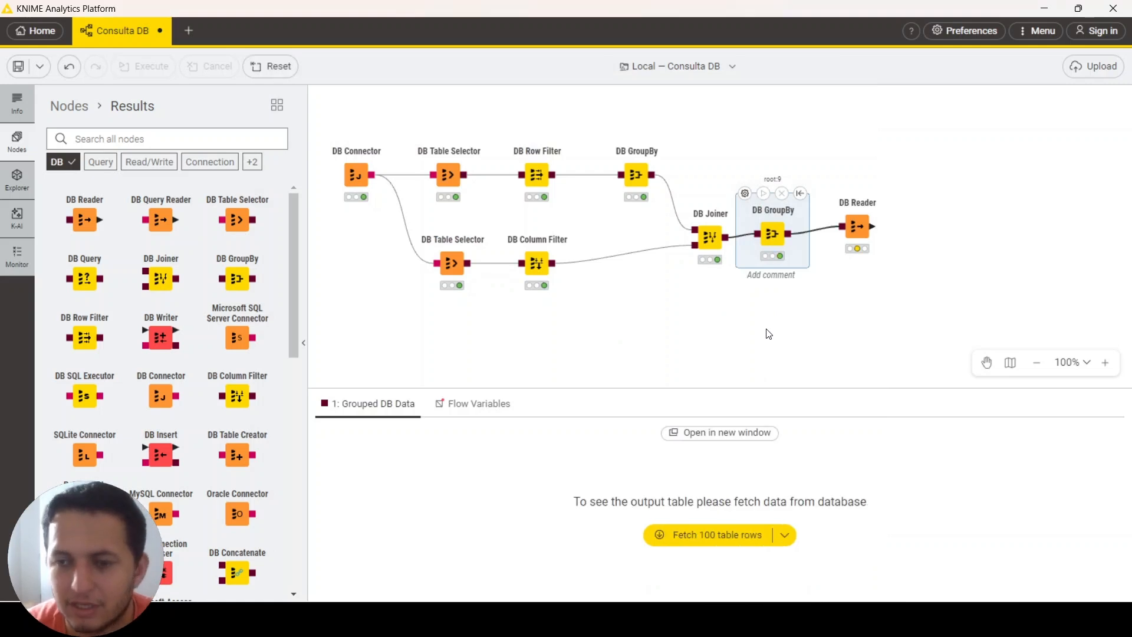
Execute DB Reader to load the regrouped data and check the second row's dt_next_status and mes_nome values
left_click(858, 245)
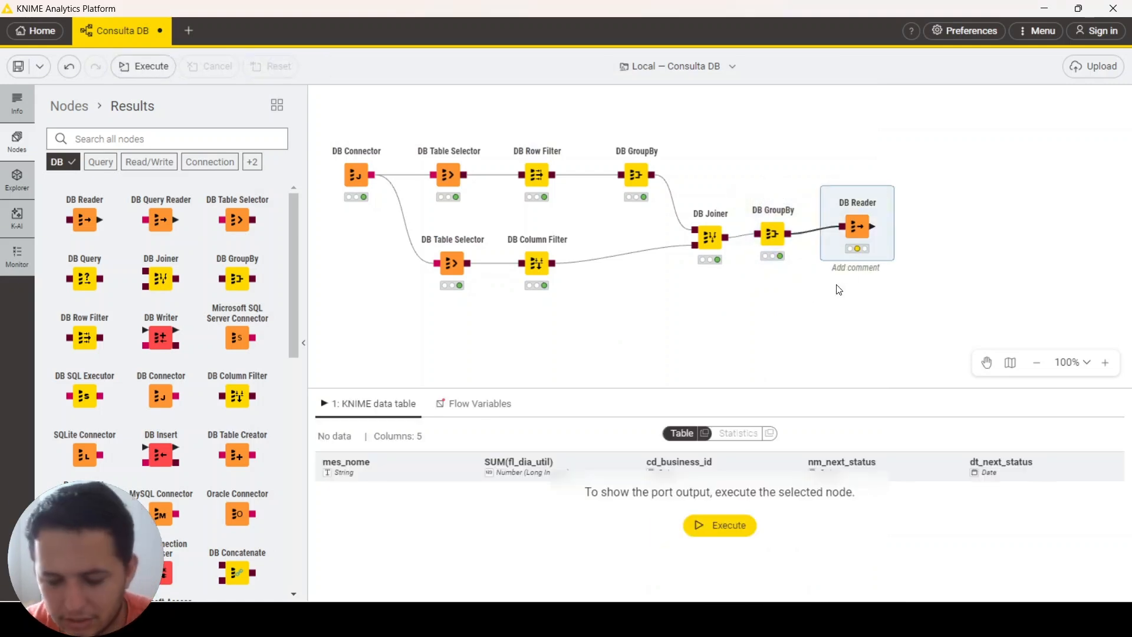
key("F7")
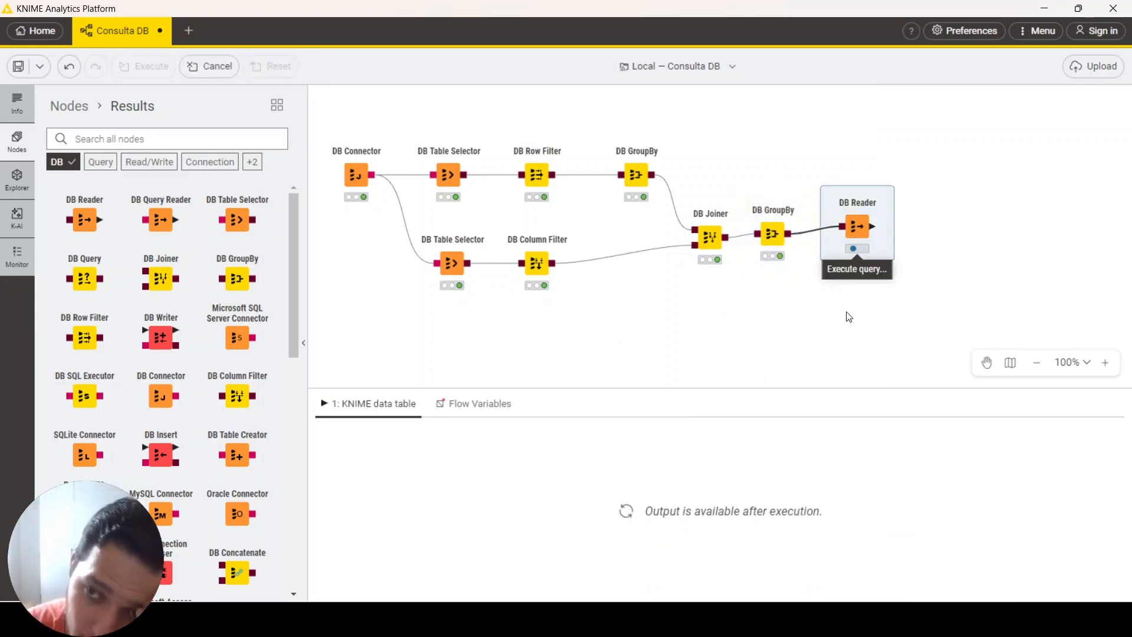
left_click(775, 255)
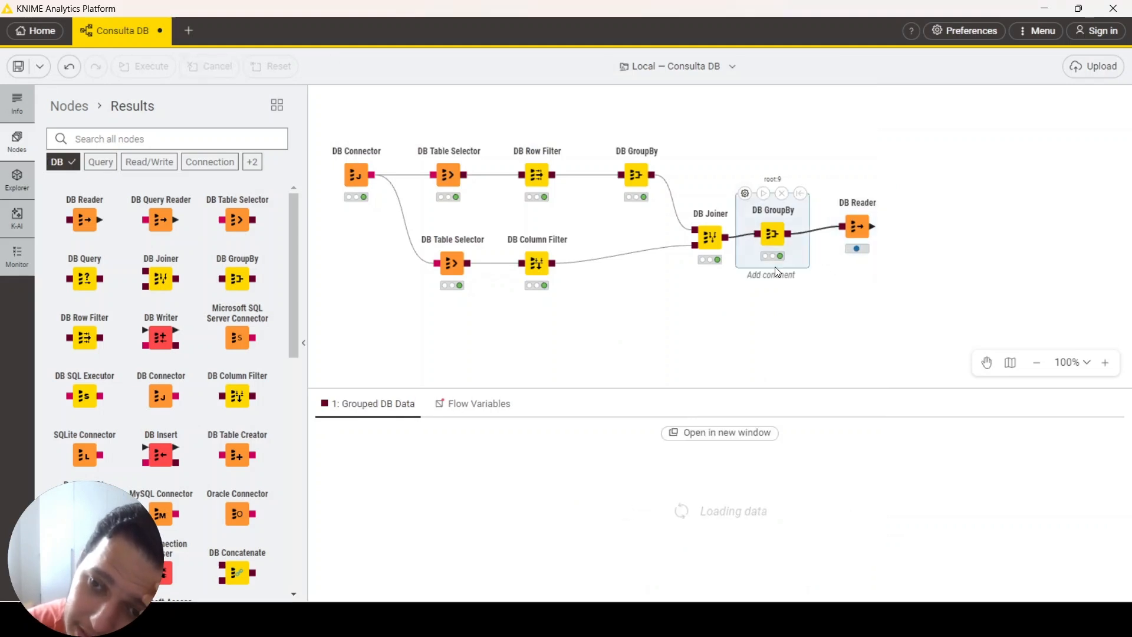
left_click(851, 239)
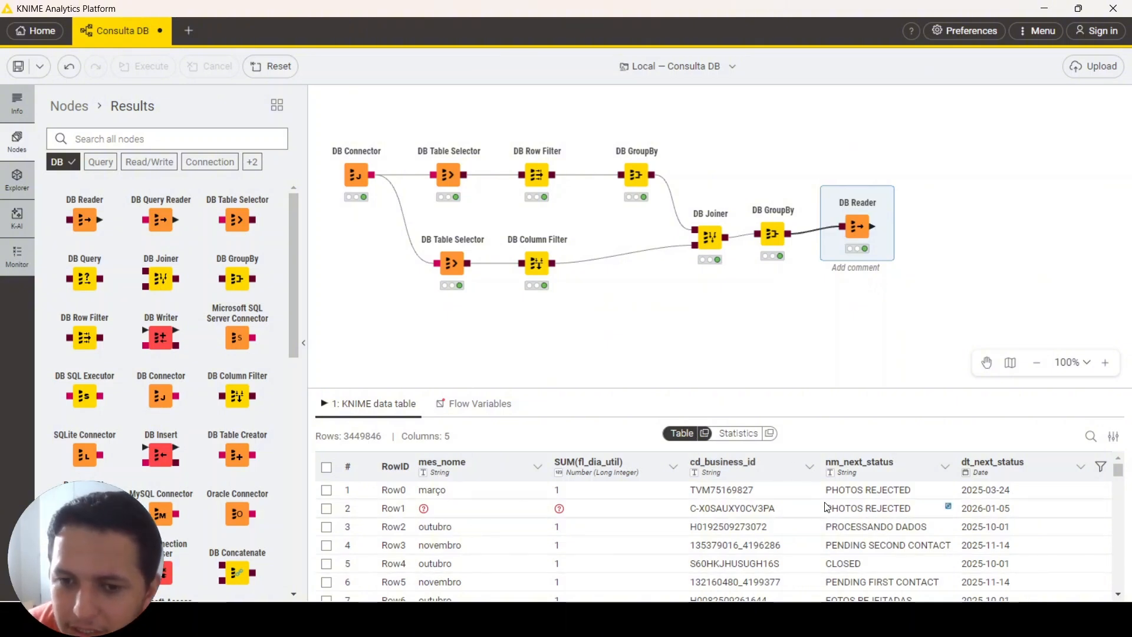
left_click(995, 515)
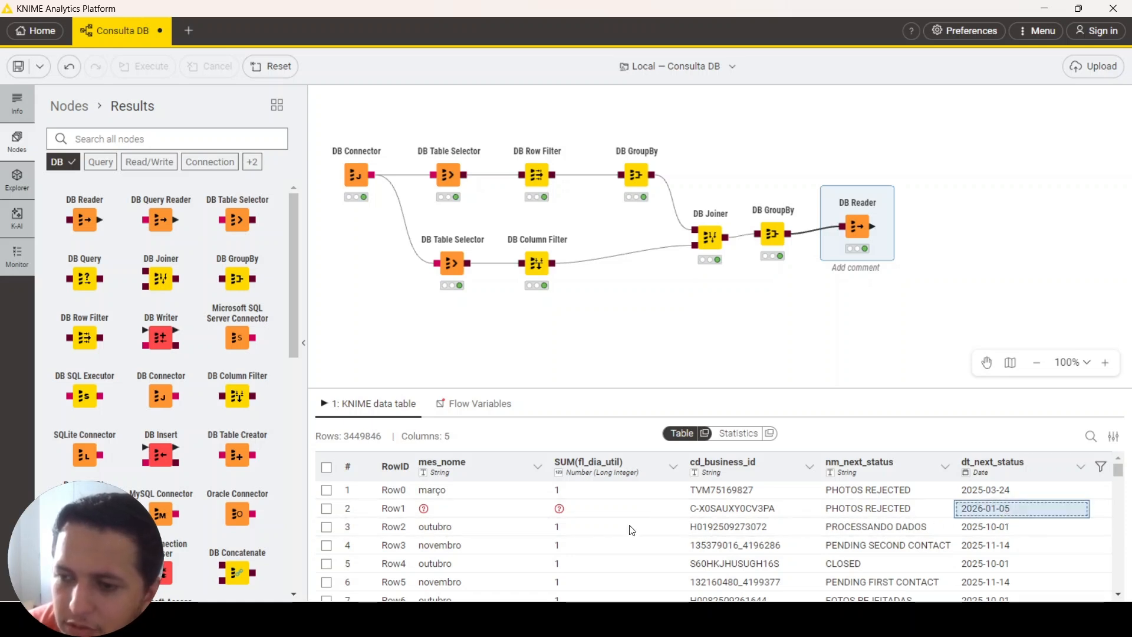
left_click(459, 509)
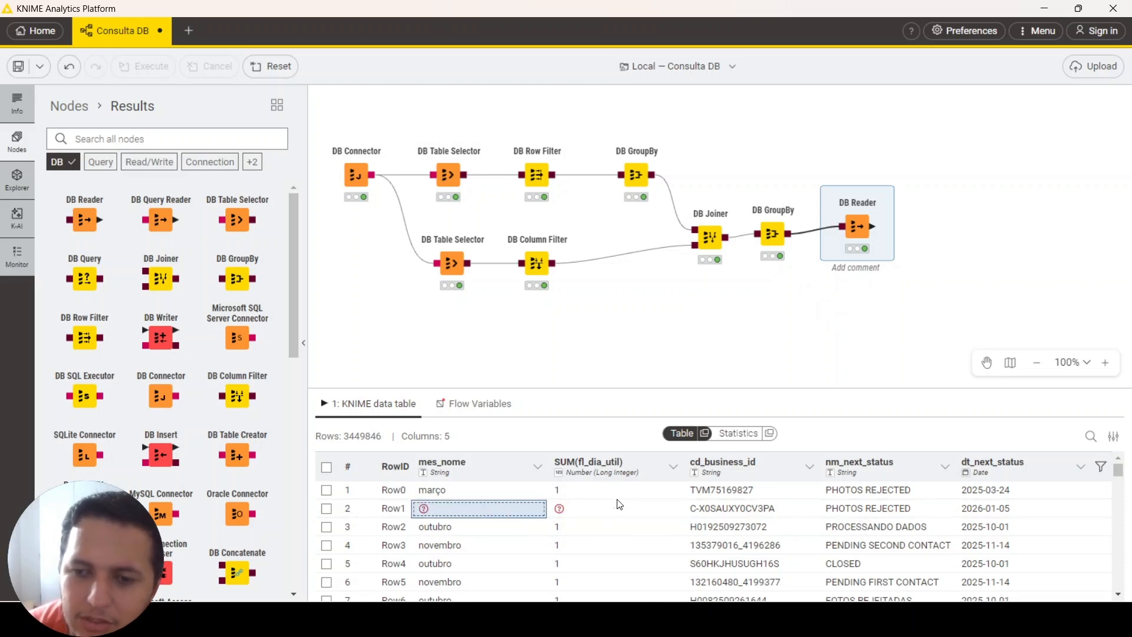
left_click(923, 213)
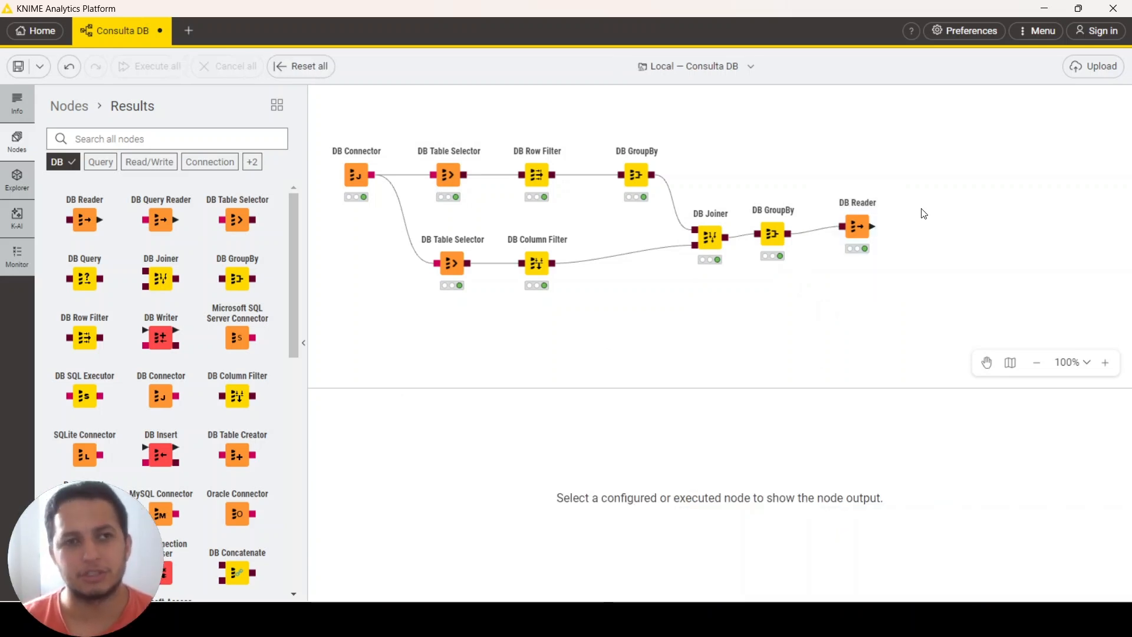